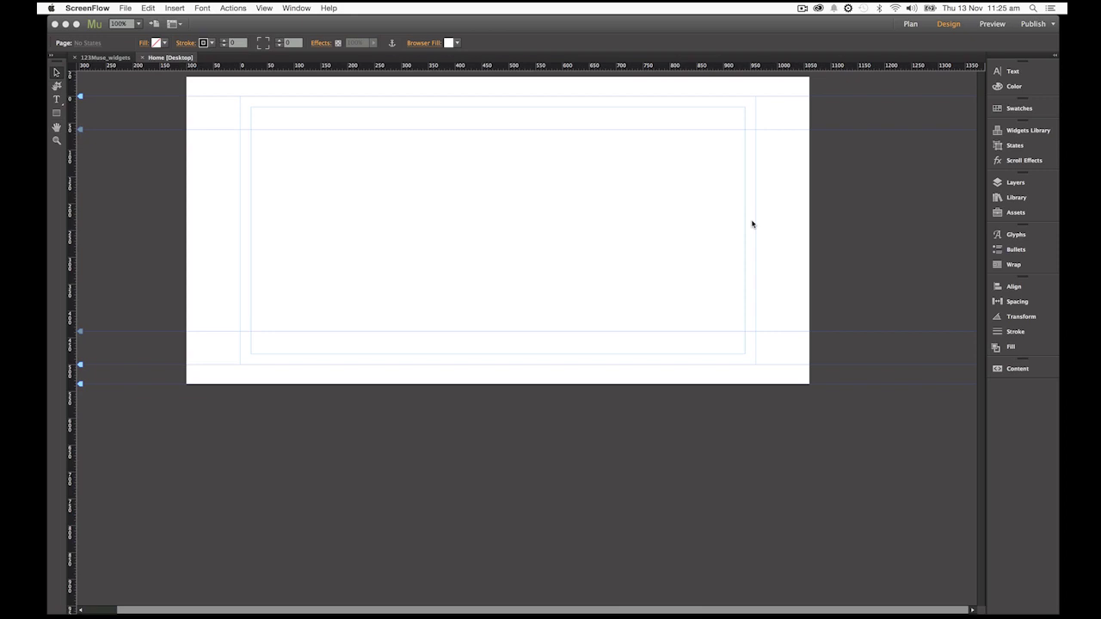
Expand the 123muse Edition One Addons folder in the Library and select Vzaar Video Player.
click(1026, 200)
click(1027, 200)
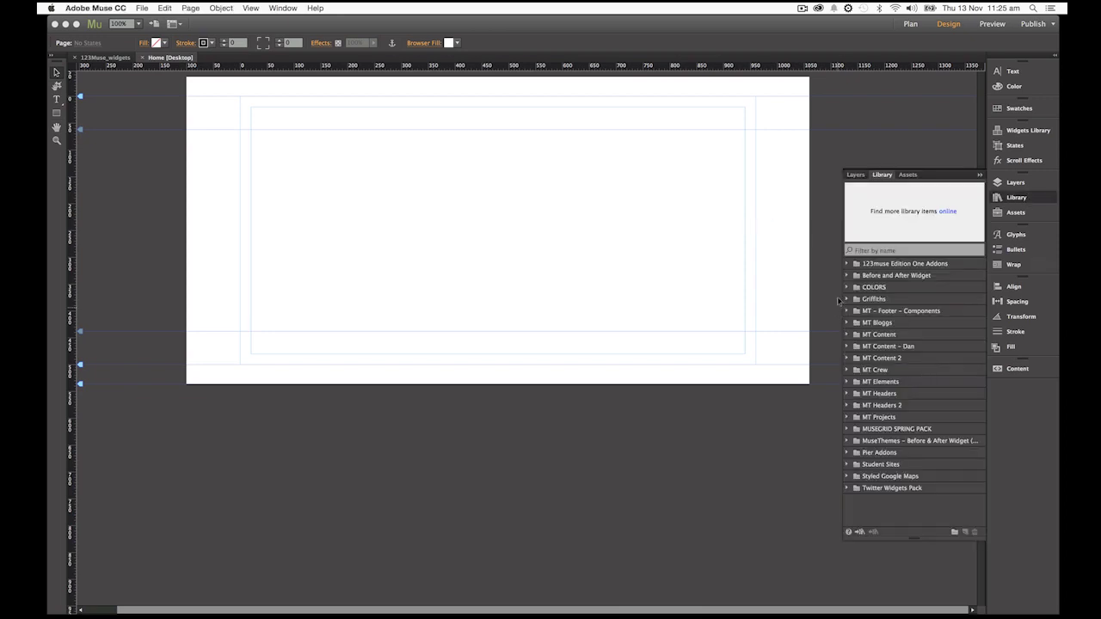
click(847, 264)
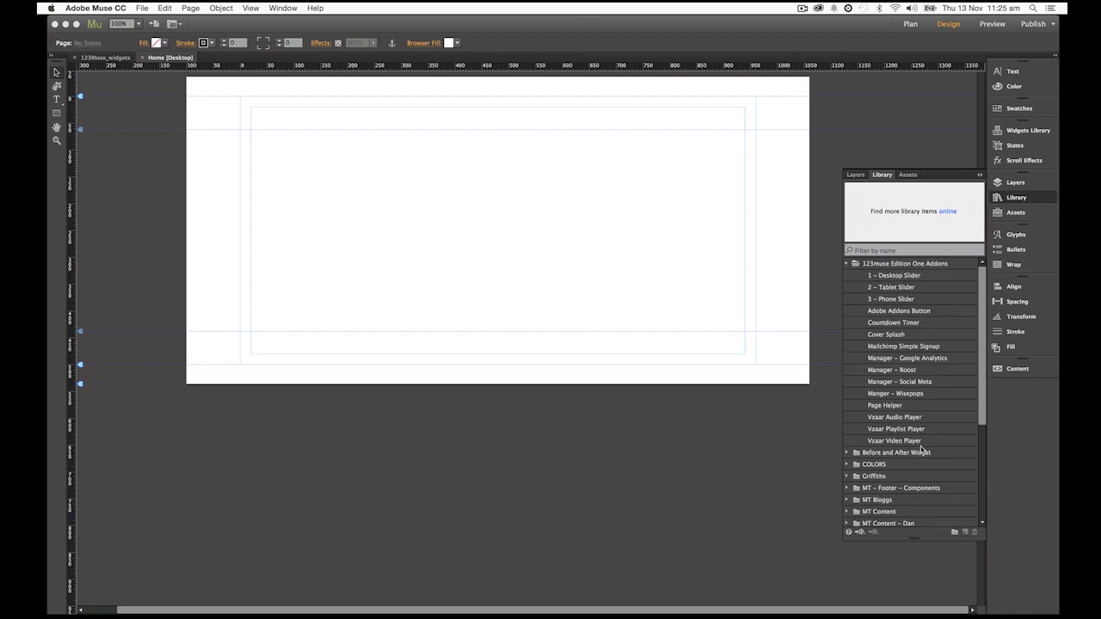
click(907, 439)
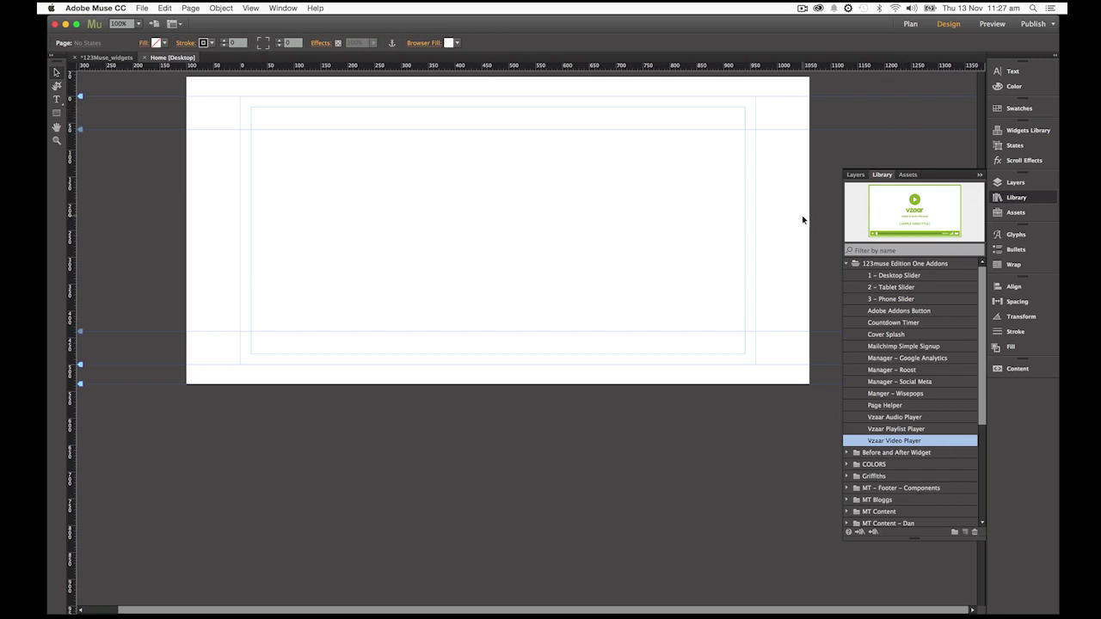
Place a Vzaar Video Player widget at the page's top-left corner (0, 0) and show its options.
drag(949, 225, 295, 137)
click(415, 162)
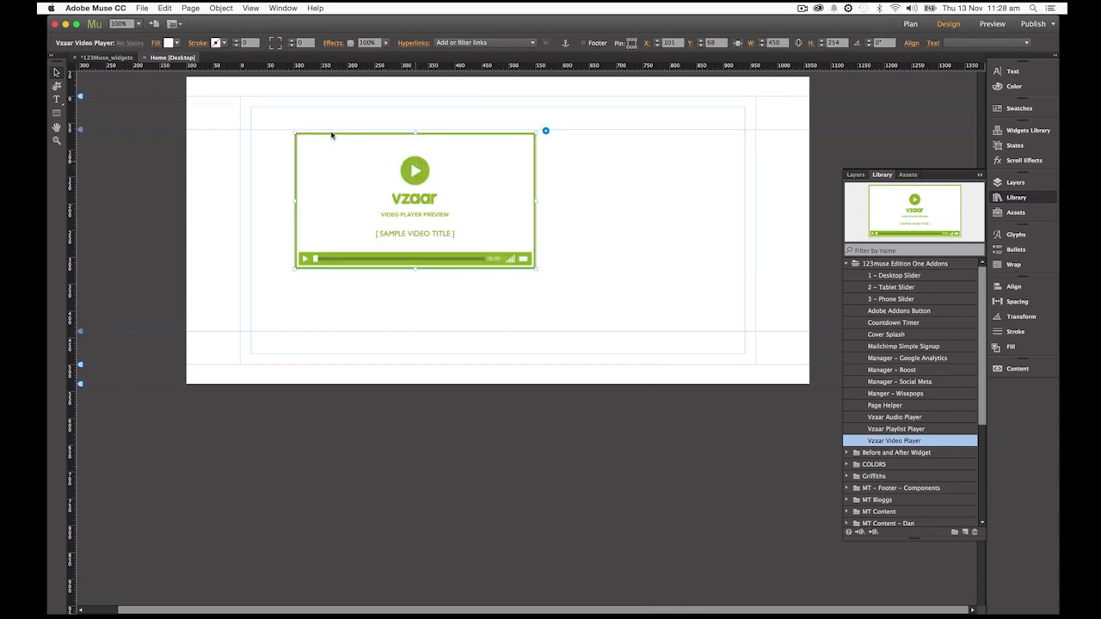
drag(414, 161, 363, 129)
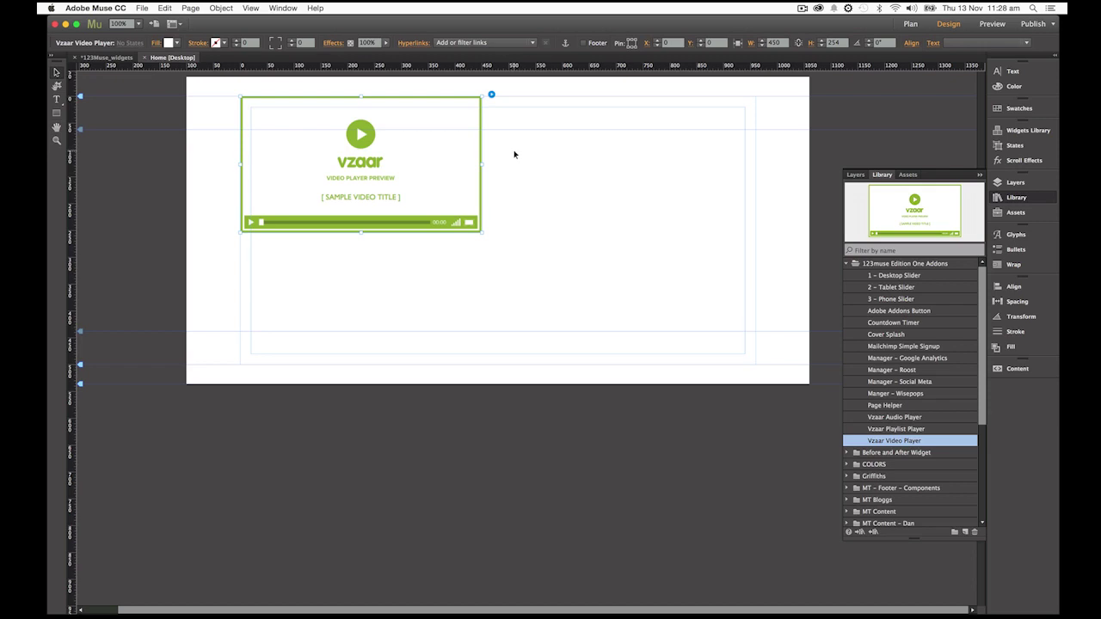
click(491, 95)
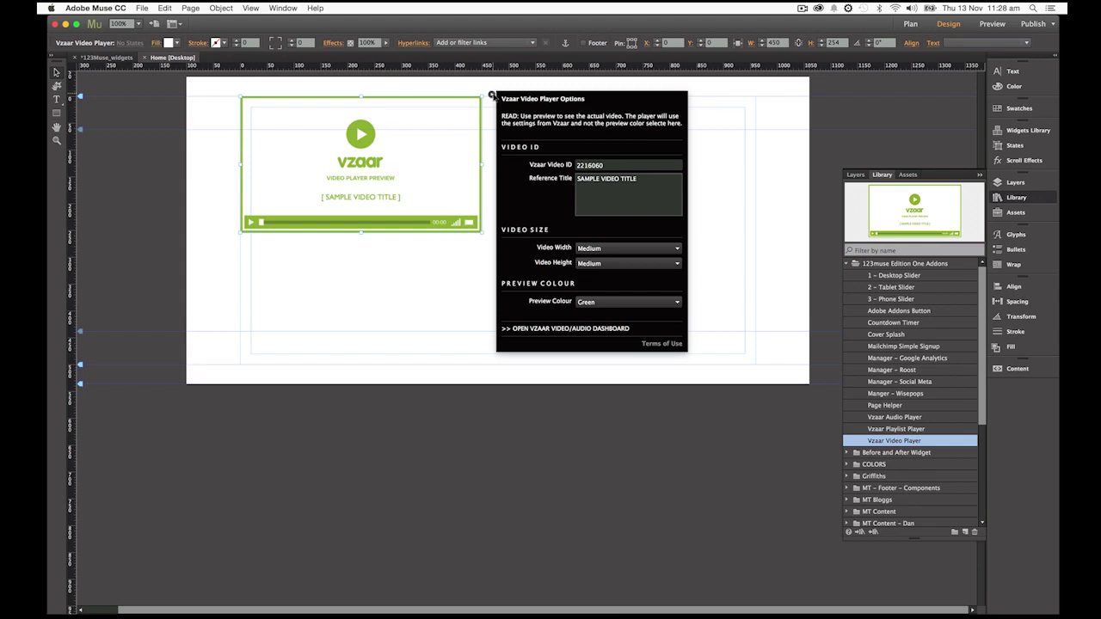
Change the video player widget's preview colour to Pink.
click(693, 202)
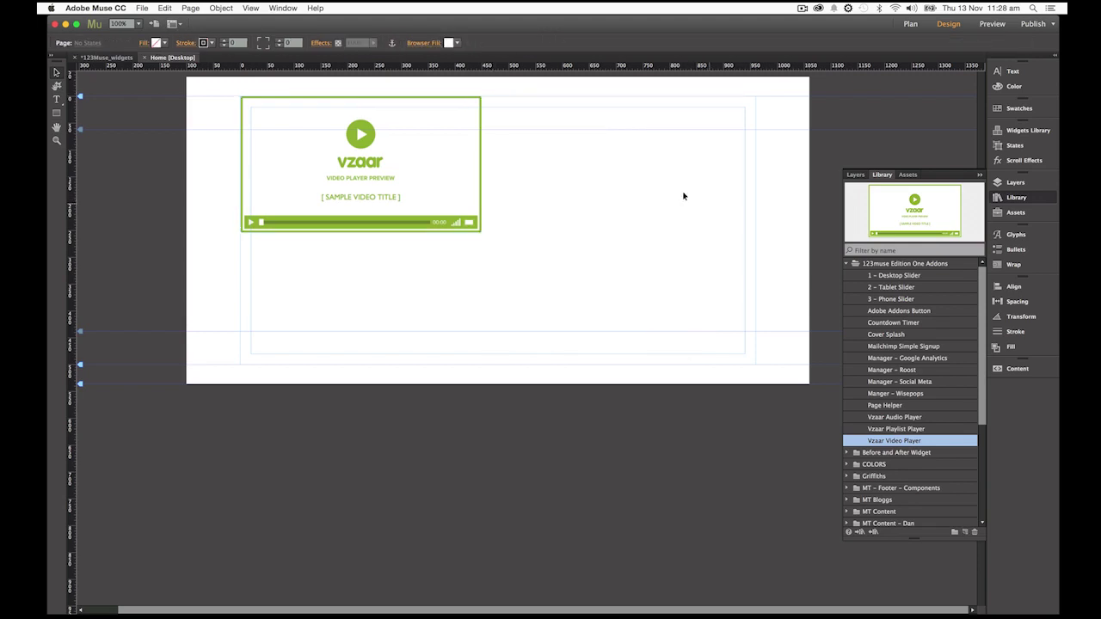
click(465, 109)
click(491, 95)
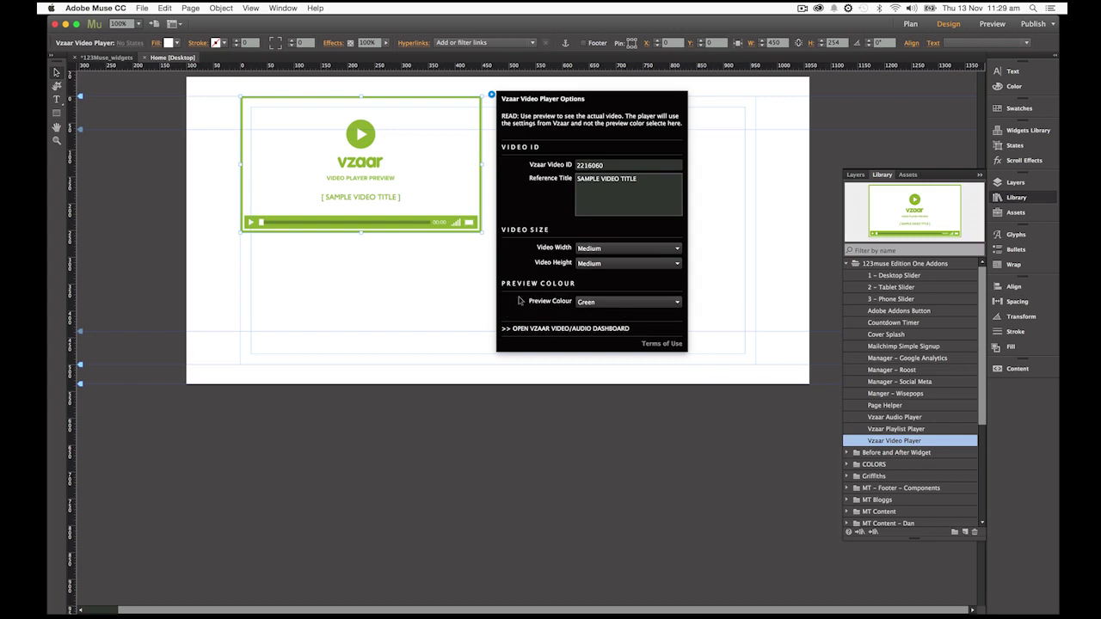
click(645, 301)
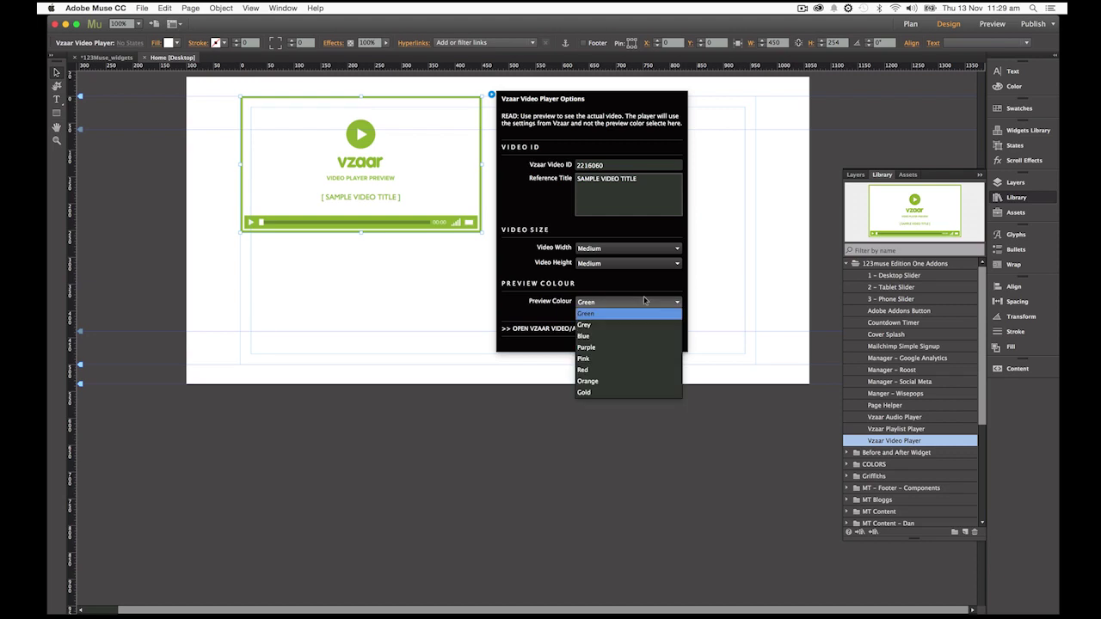
click(637, 358)
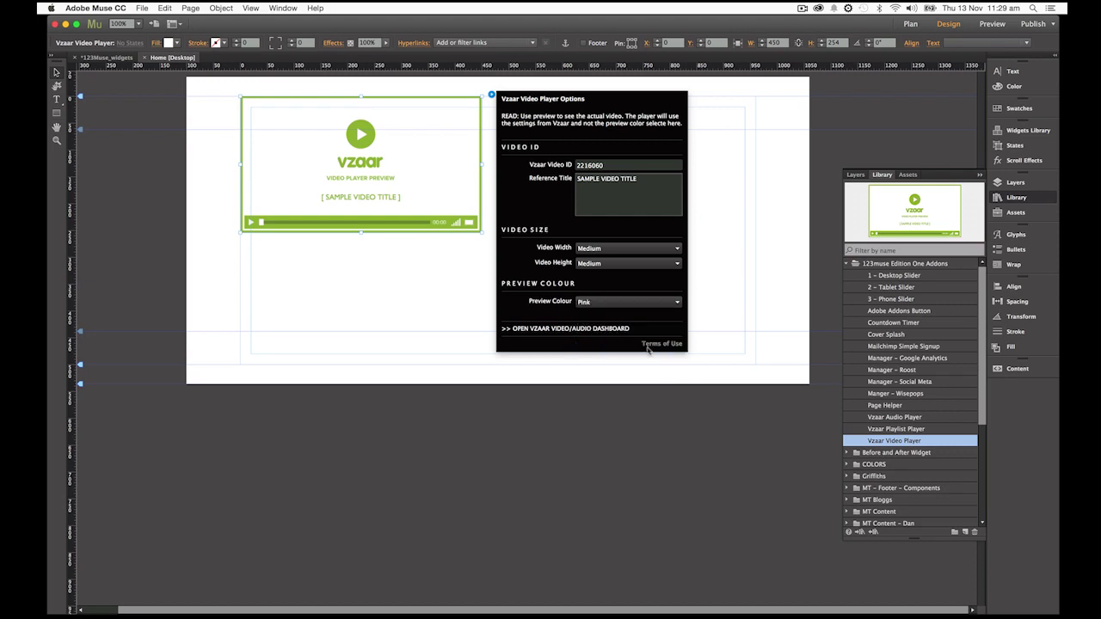
click(735, 272)
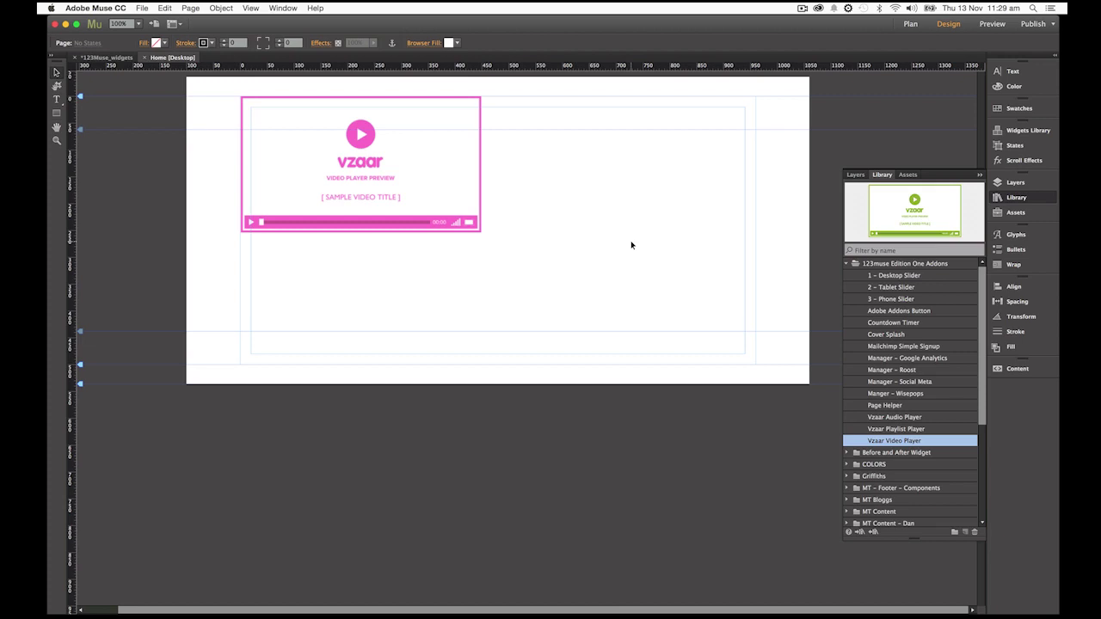
Reopen the widget's options and bring up the Thistle.mp4 video page in Chrome.
click(411, 172)
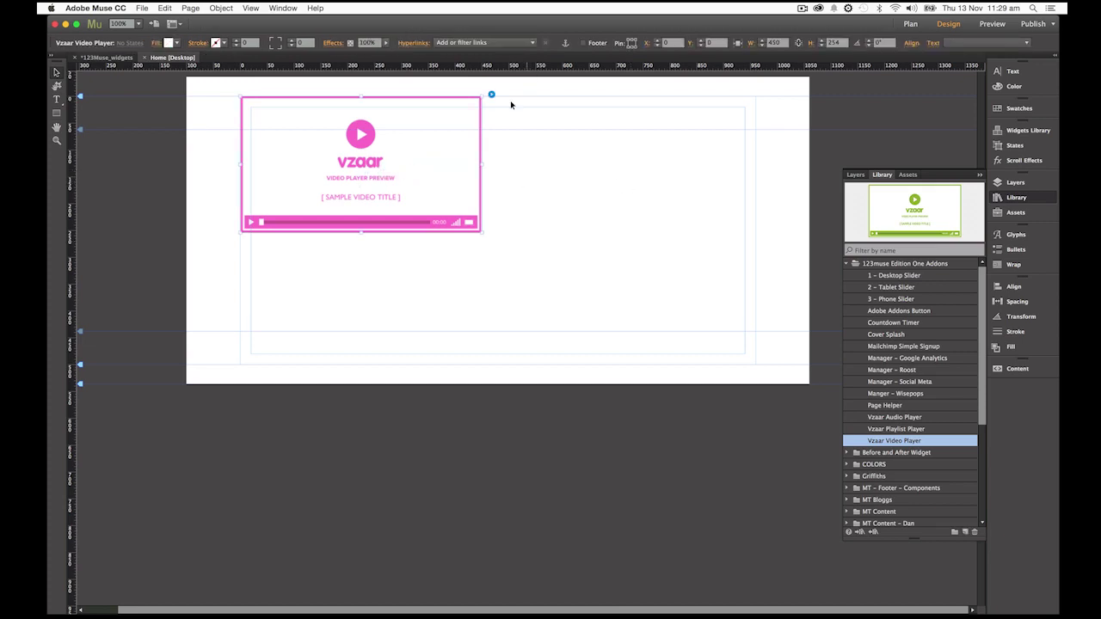
click(491, 97)
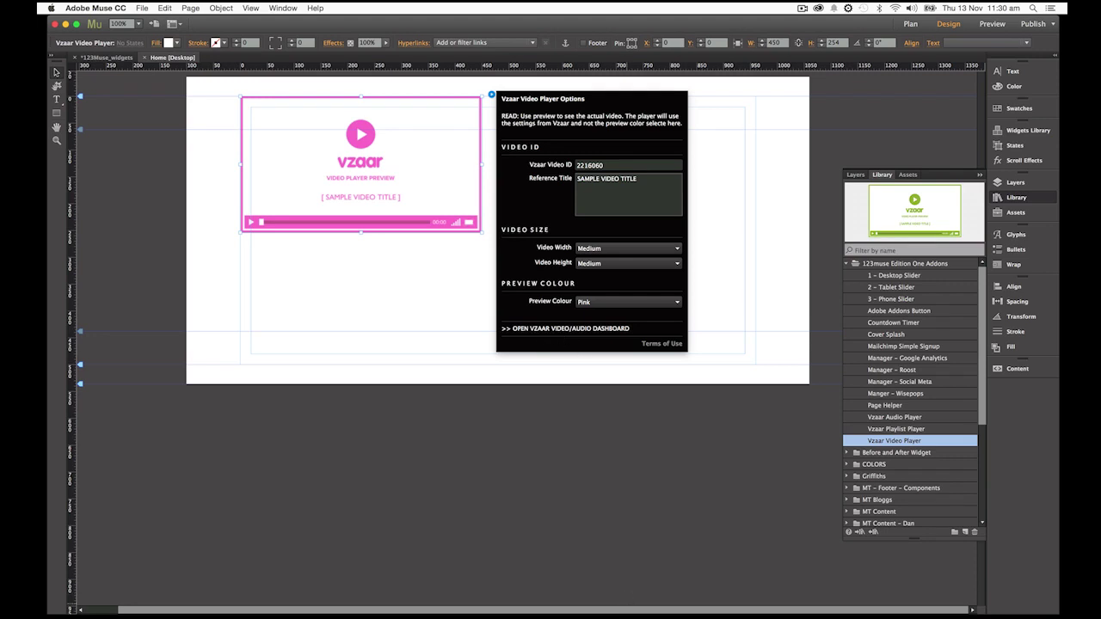
mouse_move(628, 602)
click(433, 603)
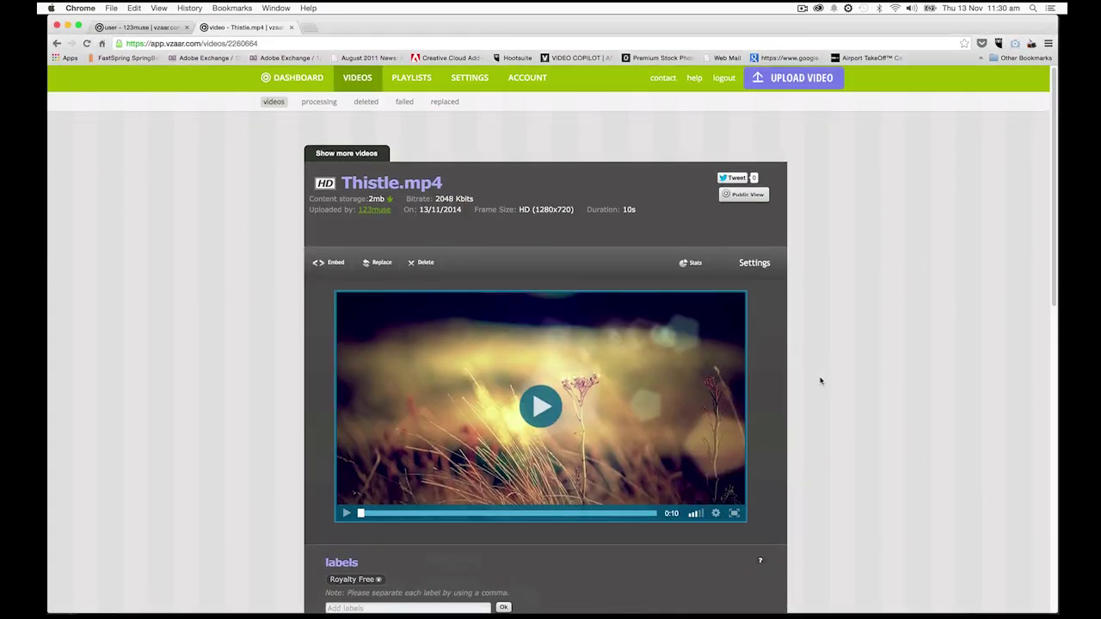
Copy the Thistle.mp4 video ID 2260664 from the Vzaar page address.
scroll(821, 383, down, 2)
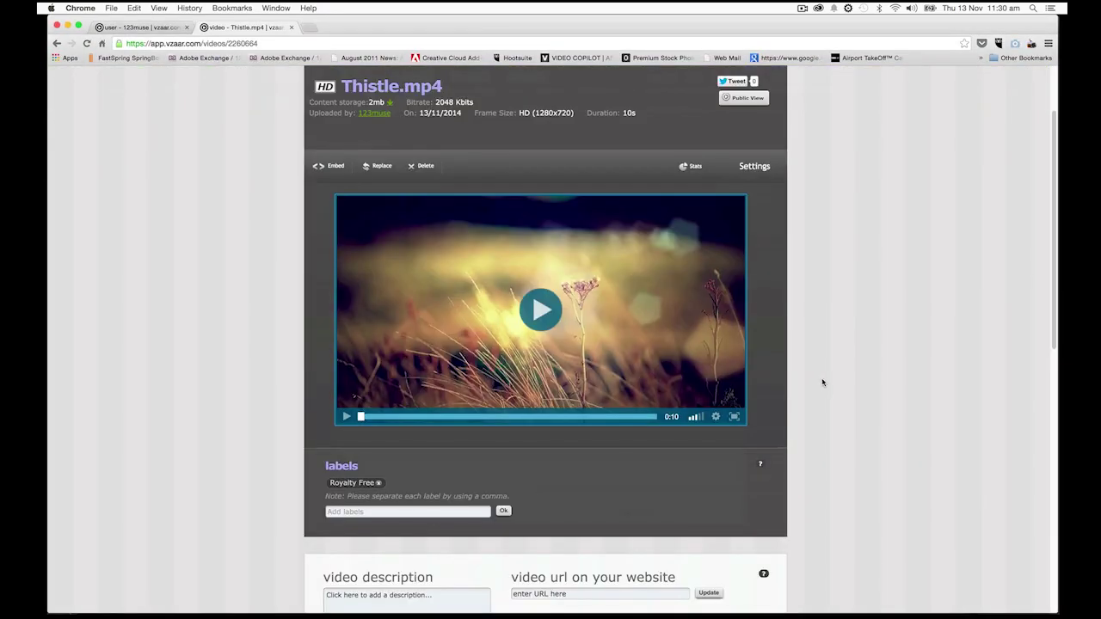
scroll(822, 383, down, 5)
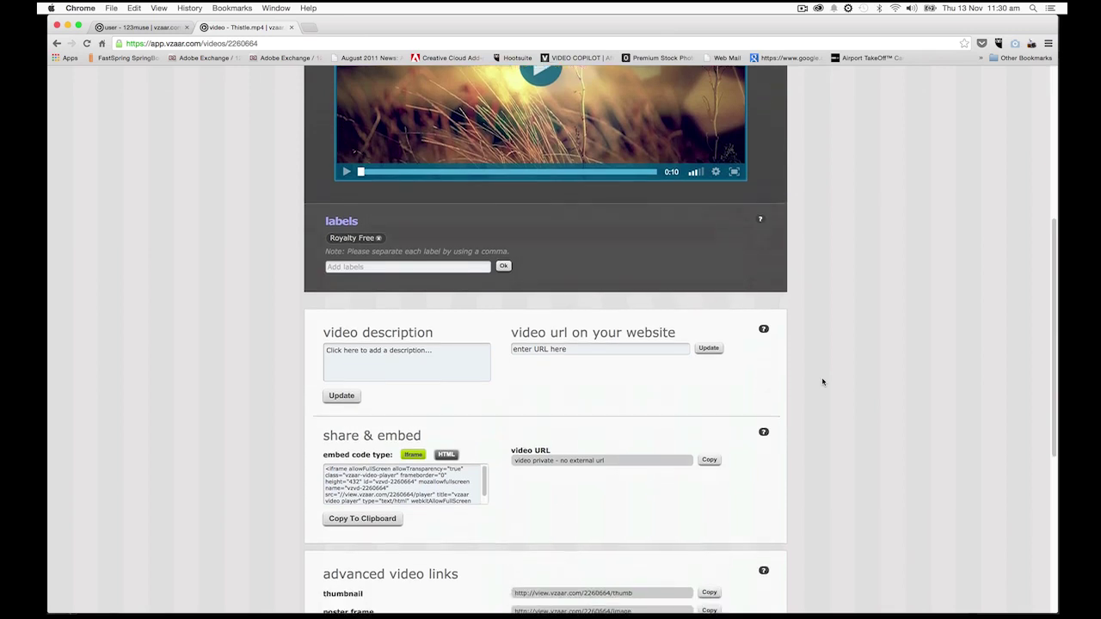
scroll(823, 381, up, 8)
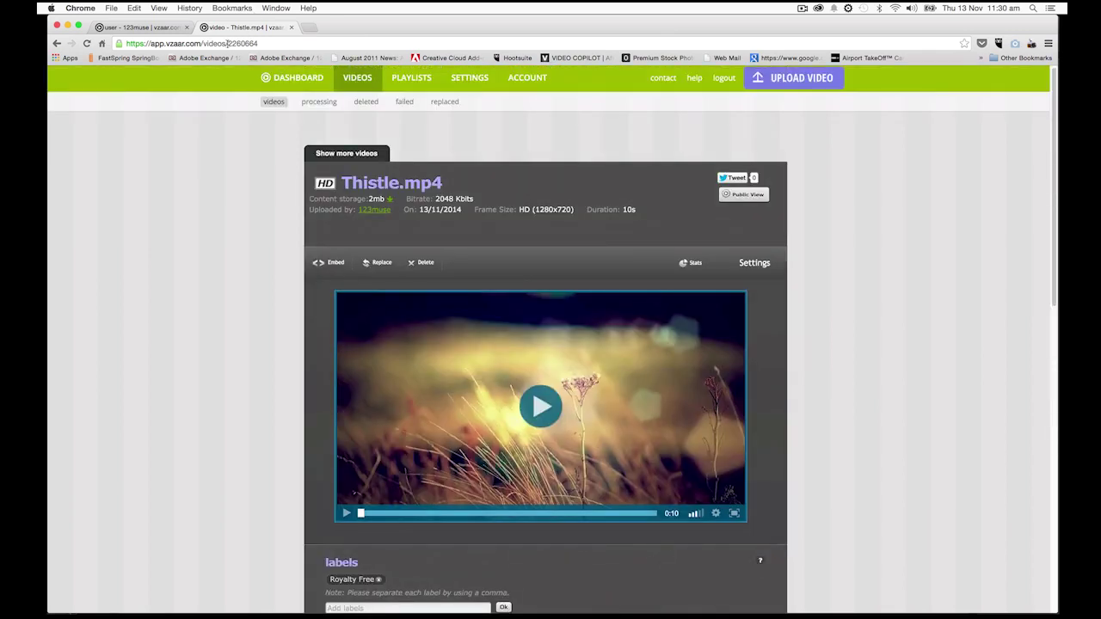
drag(228, 43, 260, 43)
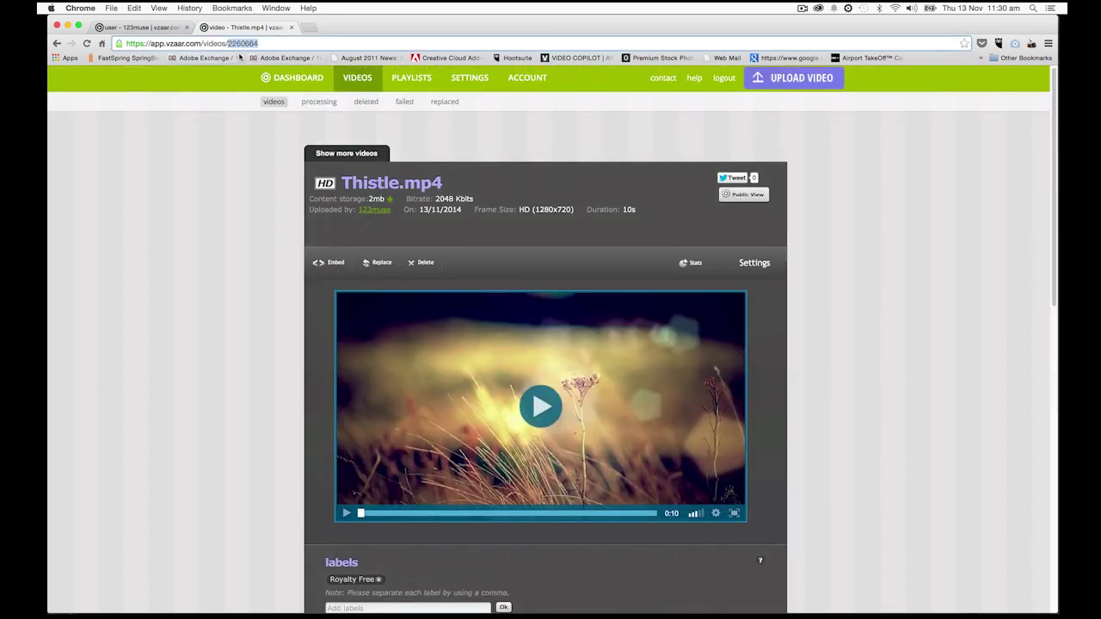
right_click(247, 44)
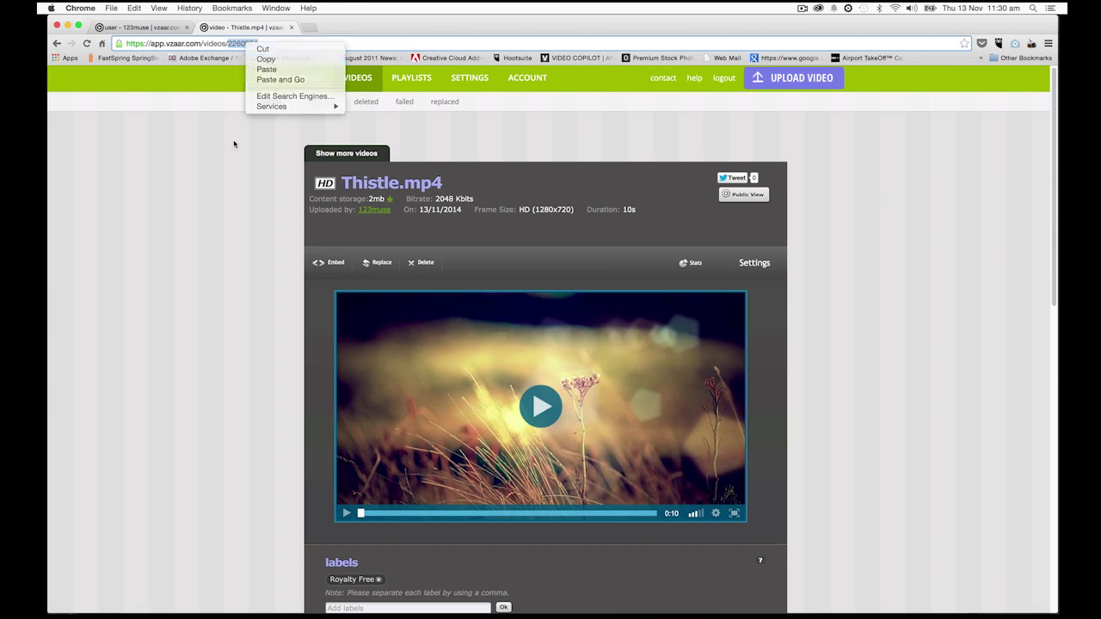
click(226, 170)
click(226, 169)
scroll(225, 169, down, 5)
scroll(438, 388, down, 3)
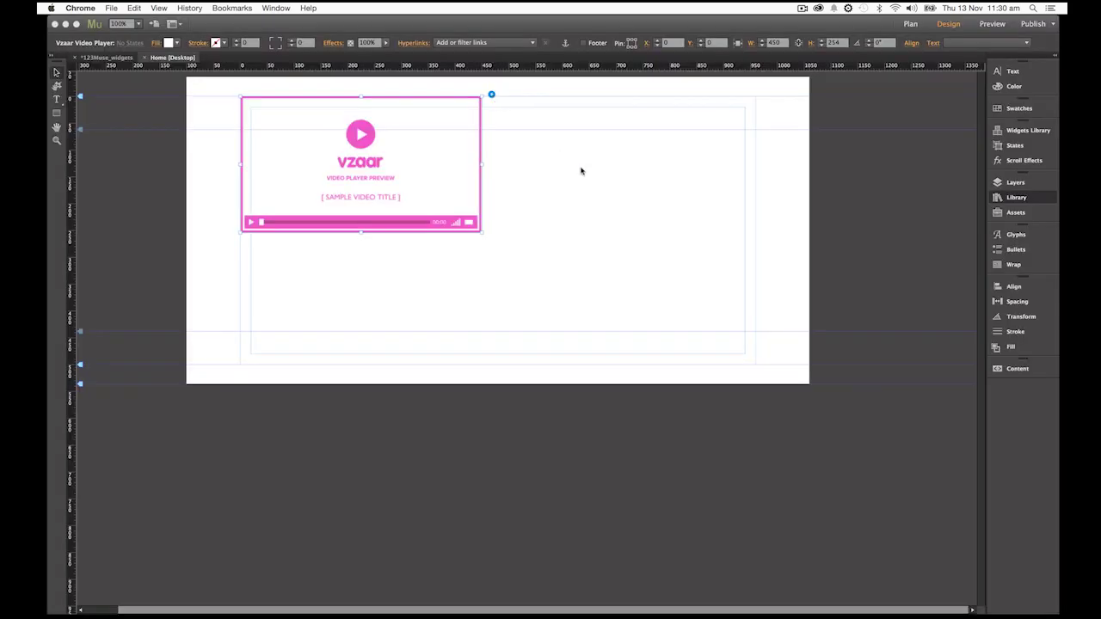
Replace the widget's Vzaar Video ID 2216060 with the copied ID 2260664.
click(492, 96)
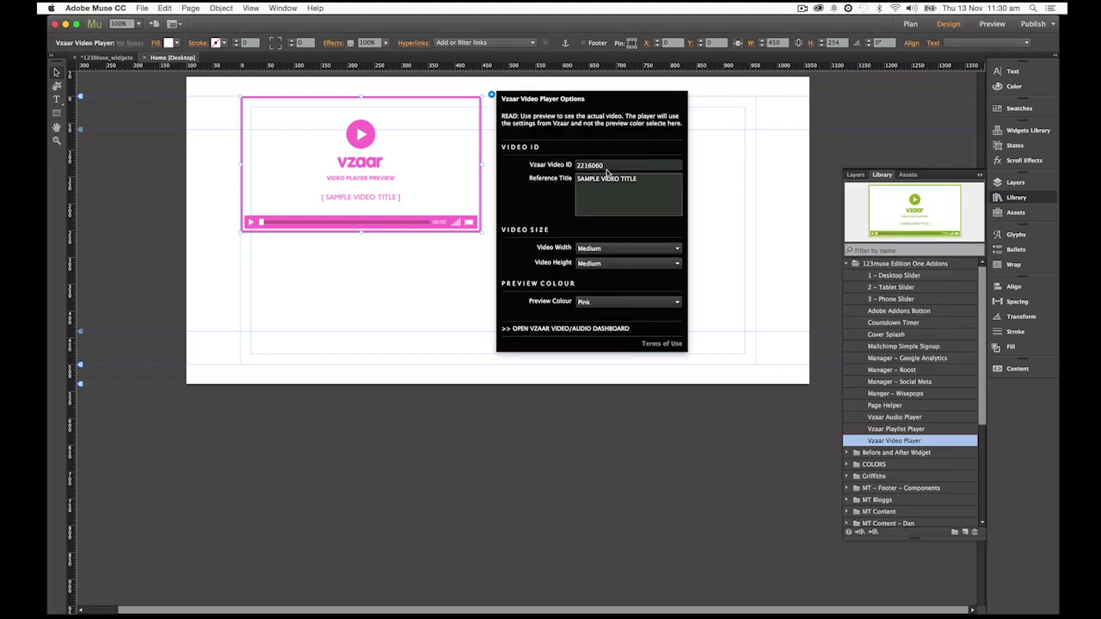
click(609, 166)
double_click(592, 165)
right_click(578, 159)
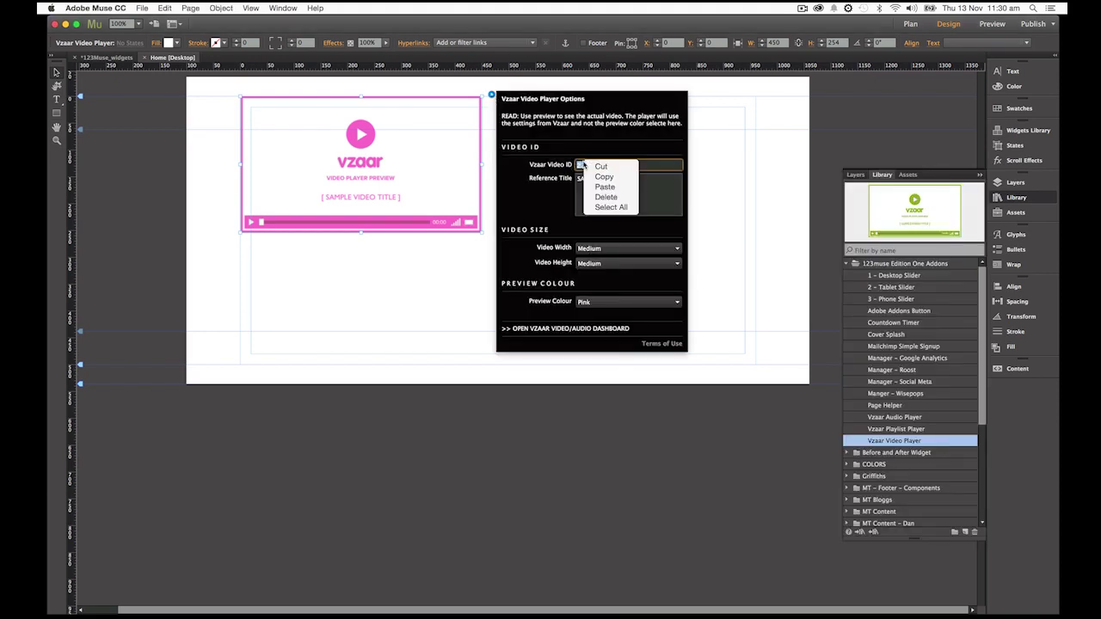
click(616, 186)
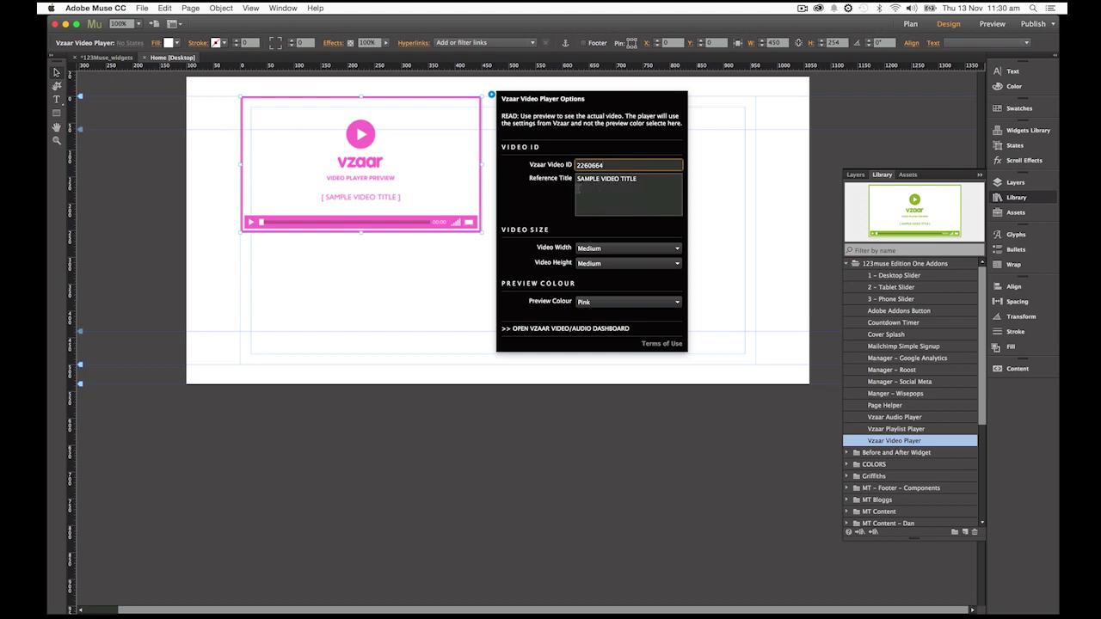
Select the SAMPLE VIDEO TITLE reference text, then minimize the Chrome video page.
click(641, 179)
drag(645, 179, 561, 181)
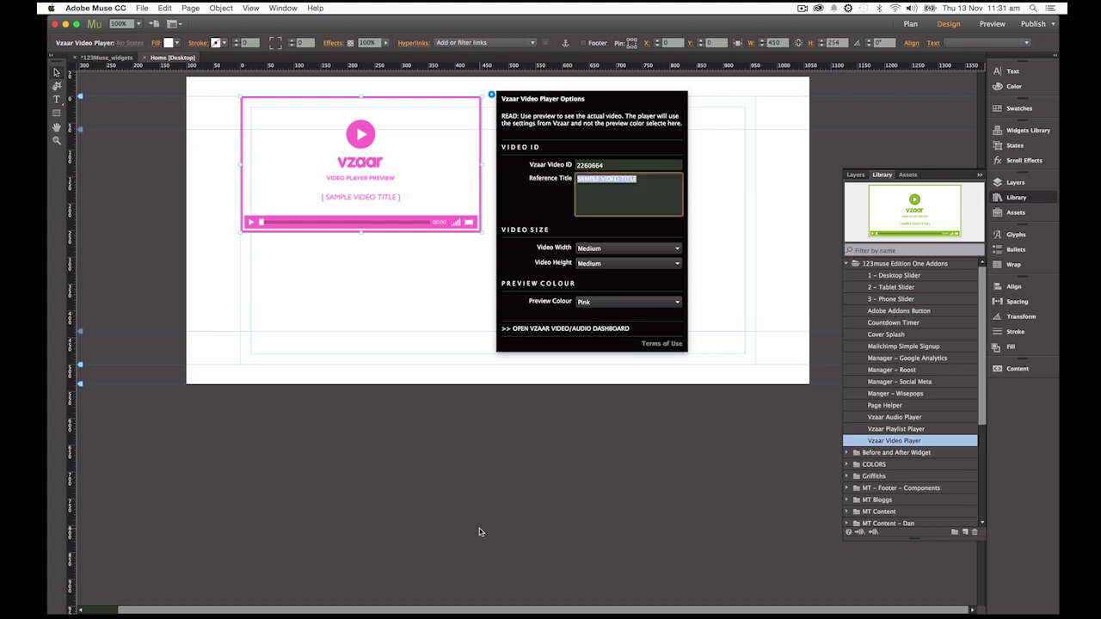
mouse_move(630, 610)
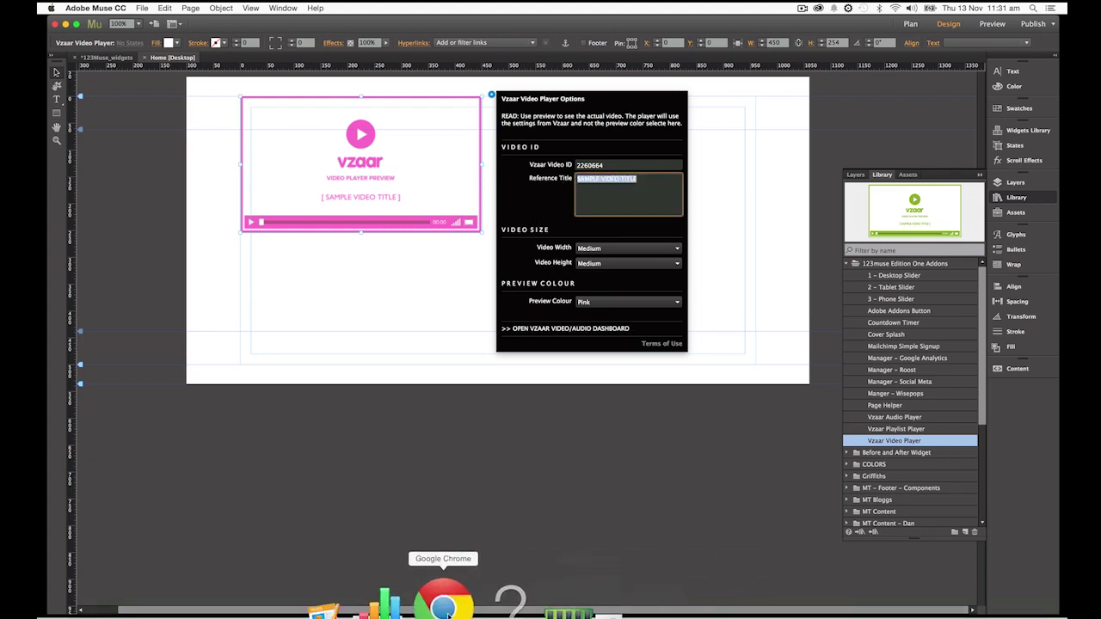
click(462, 598)
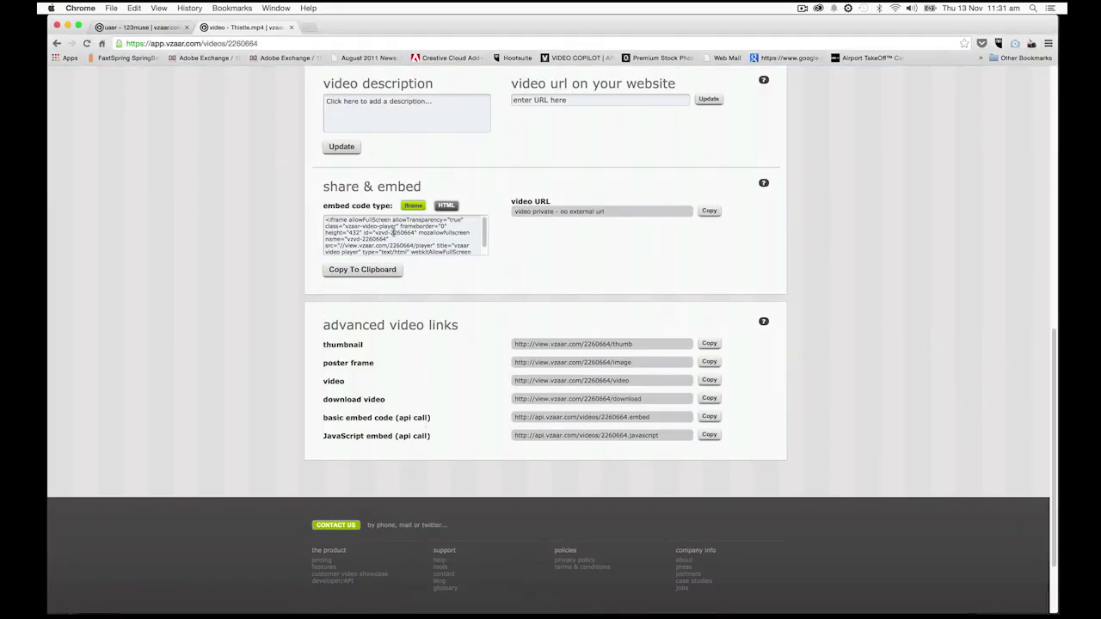
scroll(395, 255, up, 10)
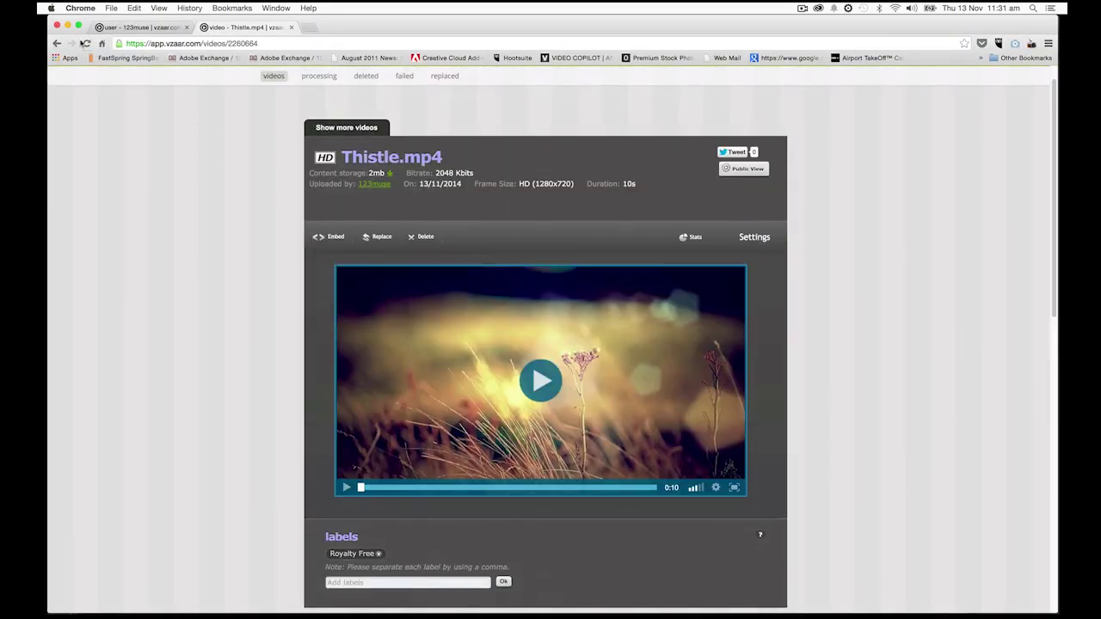
click(68, 27)
Replace the video player's reference title with 'Thistle'.
click(491, 94)
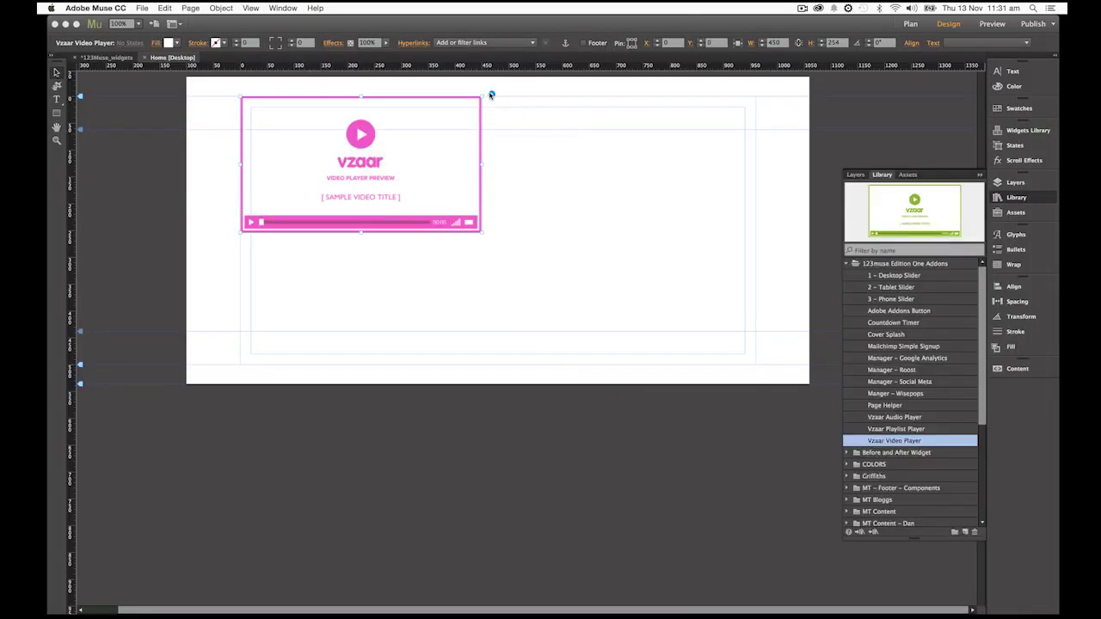
click(649, 179)
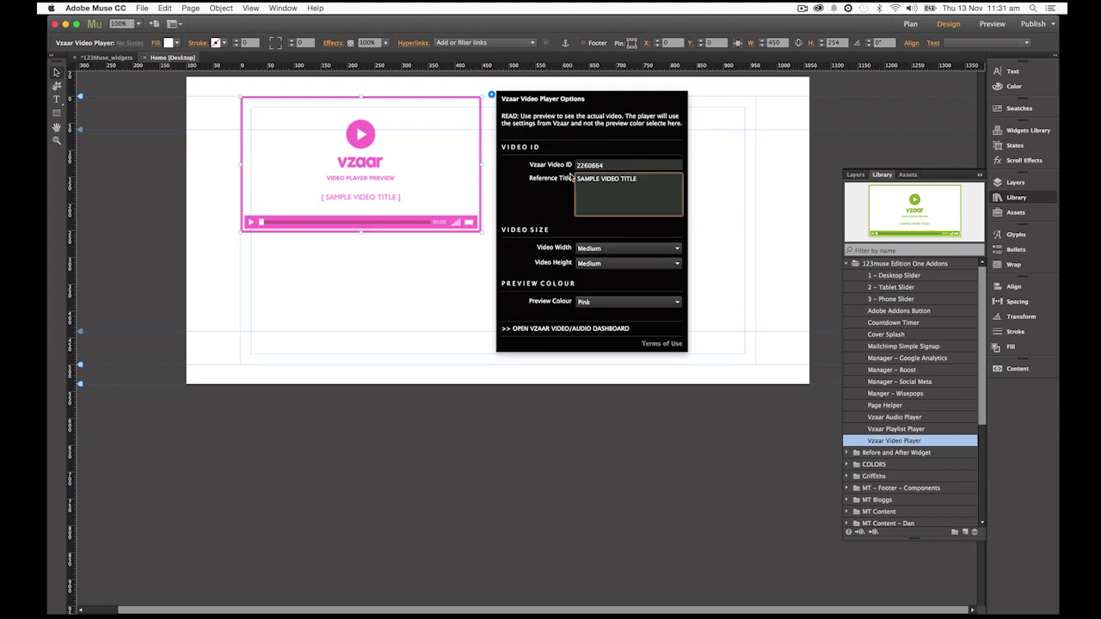
key(BackSpace)
key(BackSpace)
key(BackSpace)
key(BackSpace)
key(BackSpace)
key(BackSpace)
key(BackSpace)
key(BackSpace)
key(BackSpace)
key(BackSpace)
key(BackSpace)
key(BackSpace)
key(BackSpace)
key(BackSpace)
key(BackSpace)
key(BackSpace)
key(BackSpace)
key(BackSpace)
text(Thistle)
key(Tab)
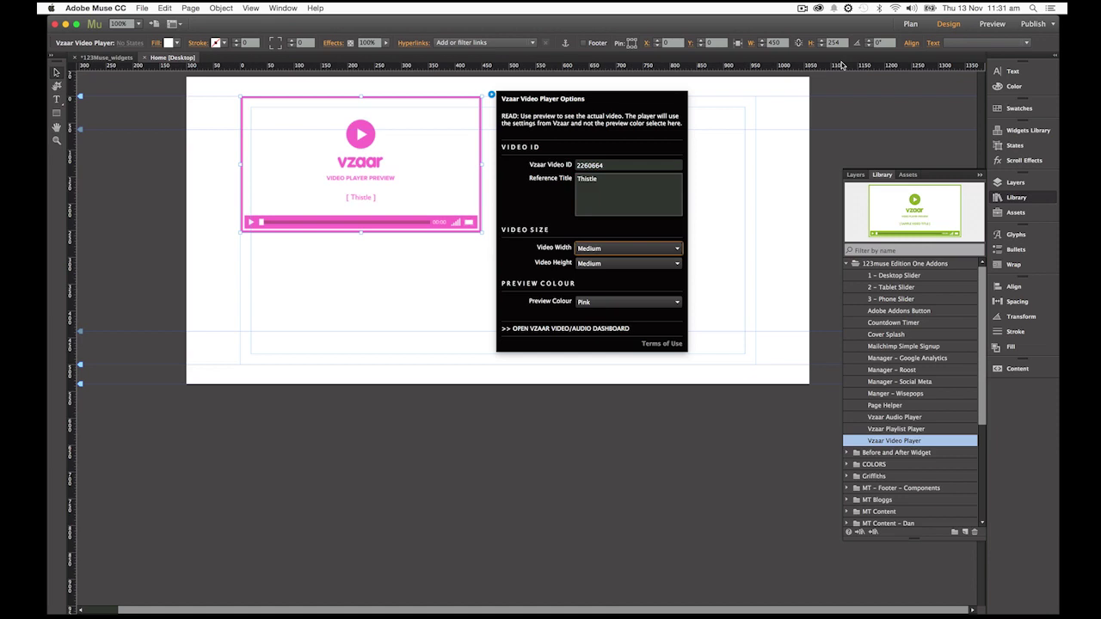
Set video width and height to Large (850 × 480) and shift the player slightly right.
click(677, 250)
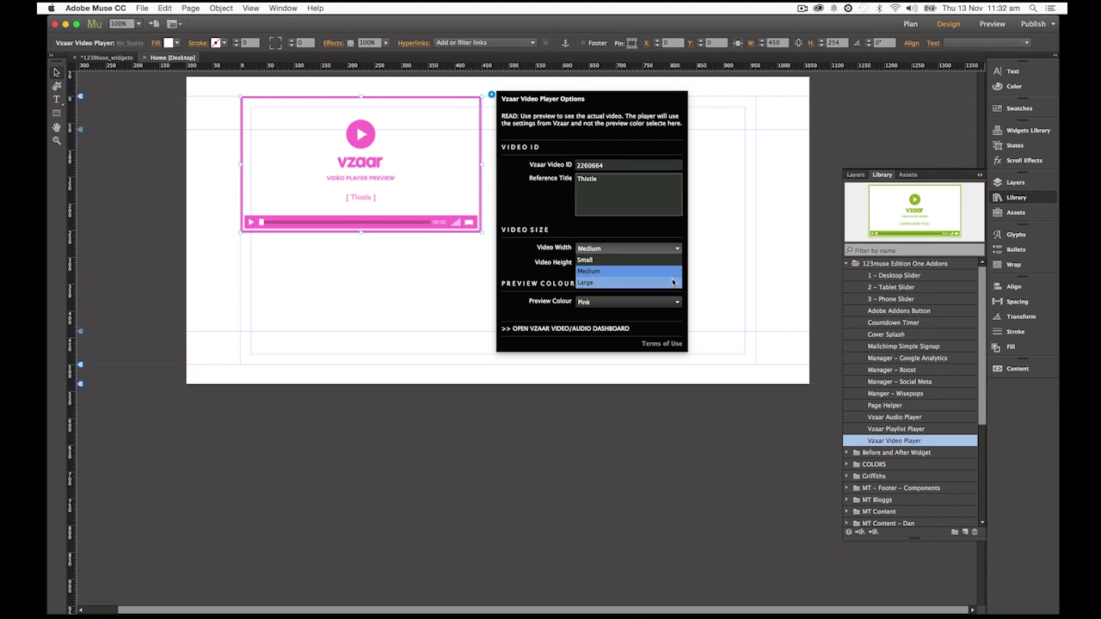
click(678, 282)
click(678, 264)
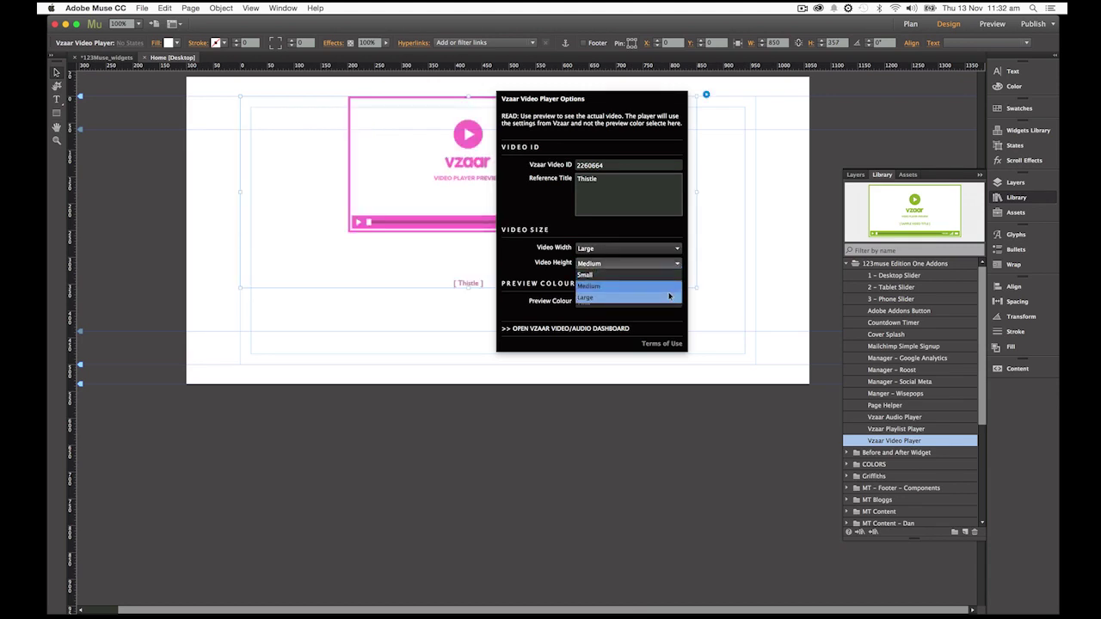
click(669, 295)
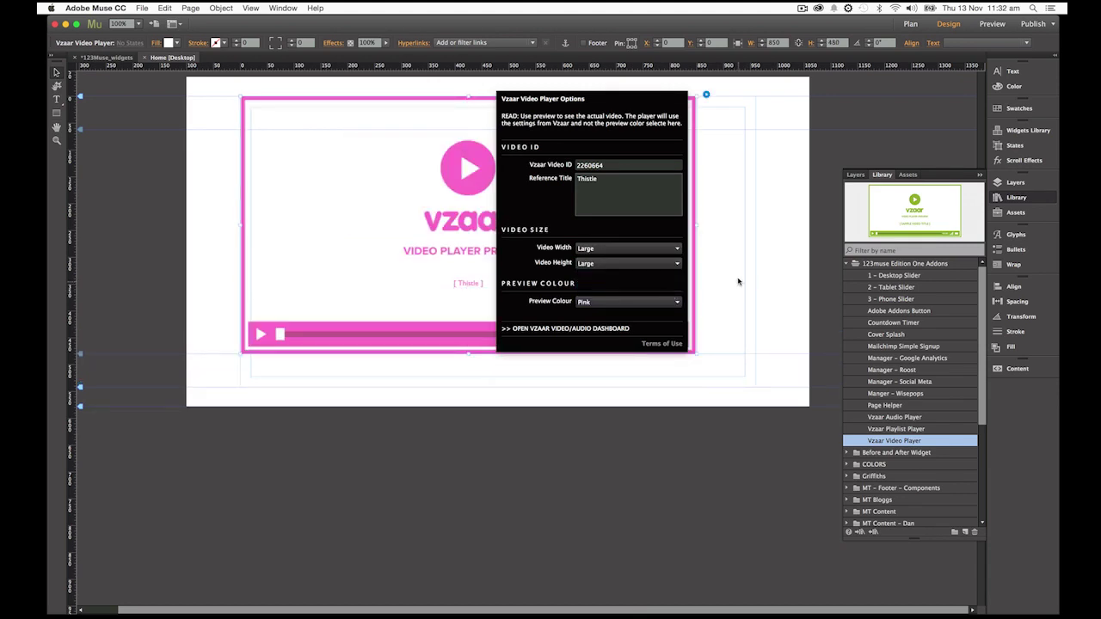
click(740, 161)
drag(553, 211, 583, 215)
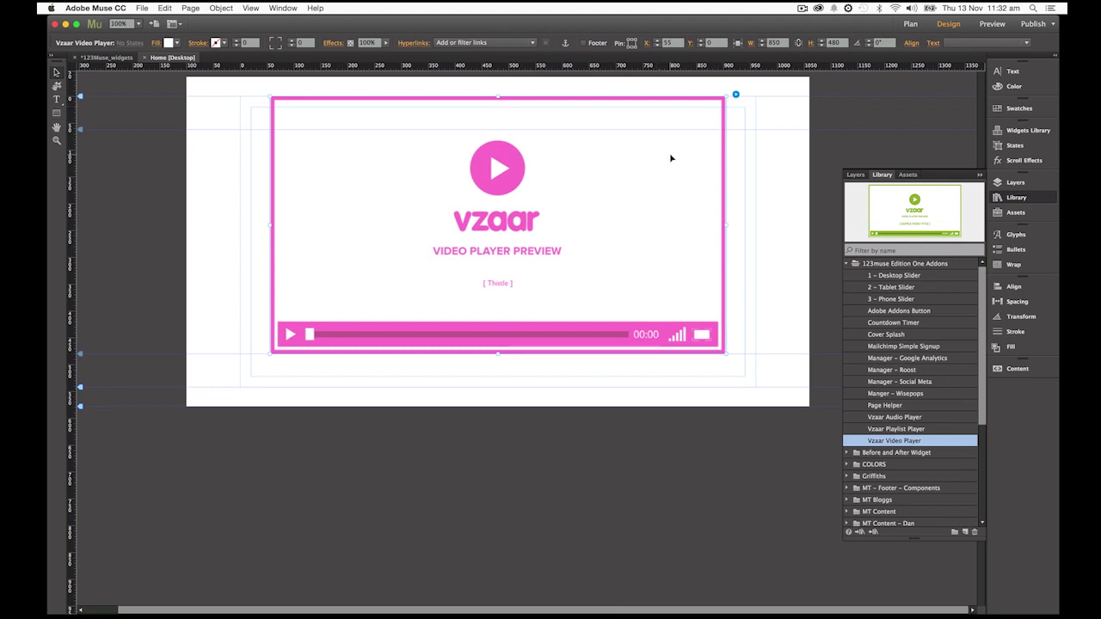
click(736, 96)
click(899, 258)
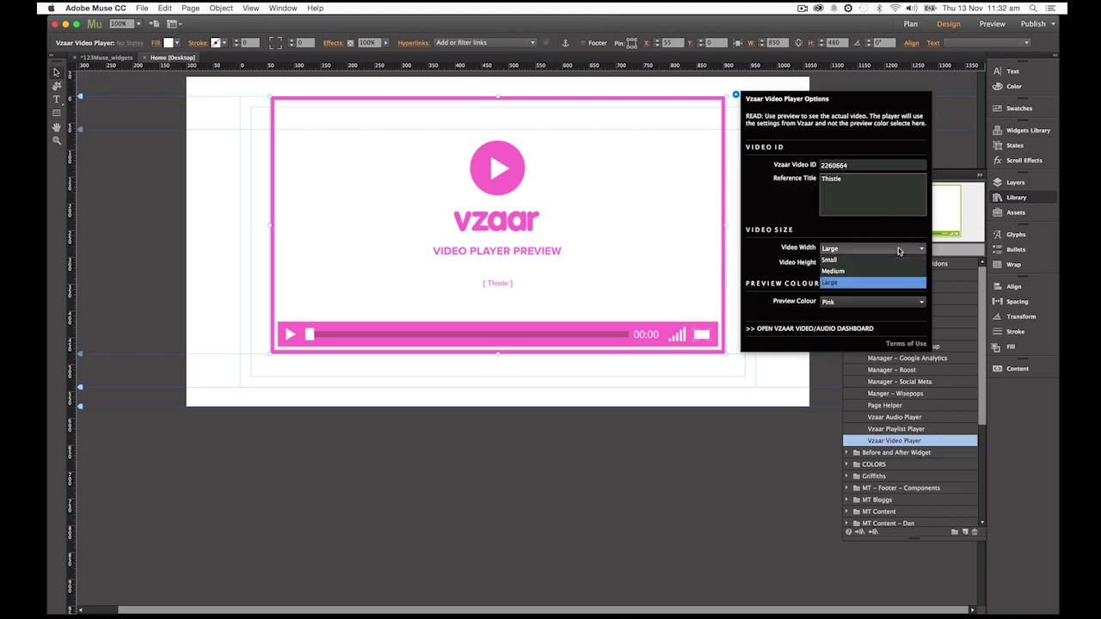
click(890, 271)
click(891, 265)
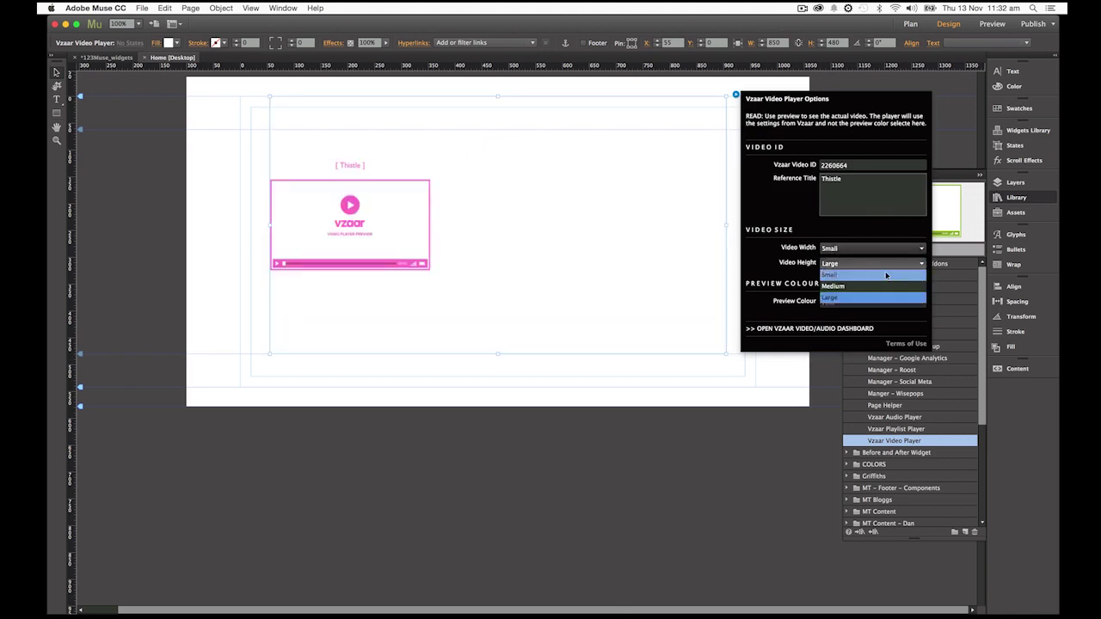
click(886, 279)
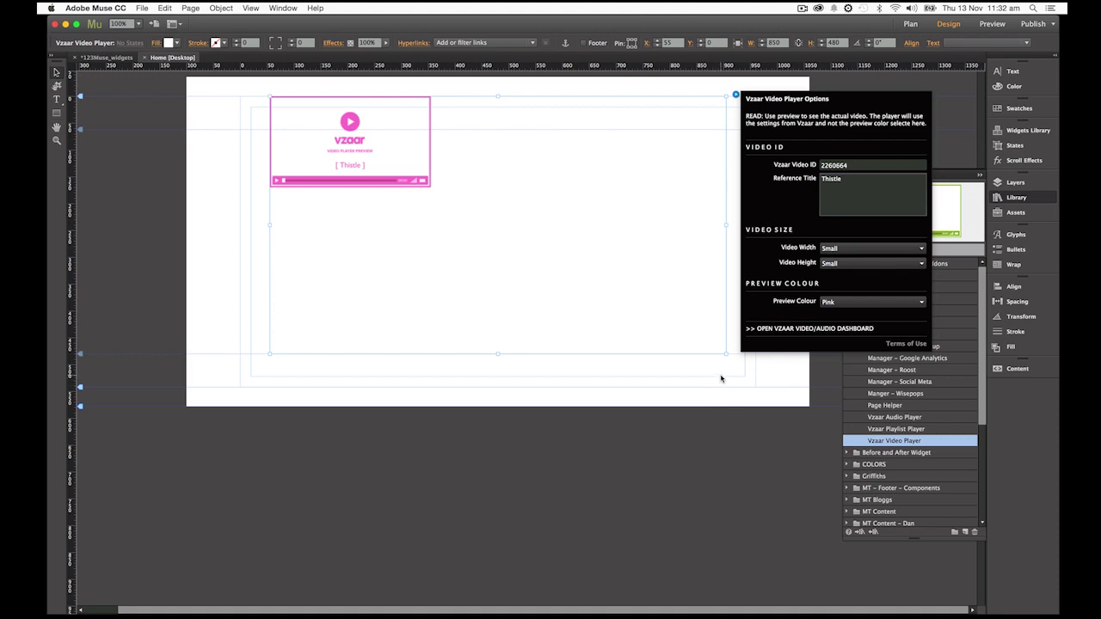
click(720, 379)
click(627, 291)
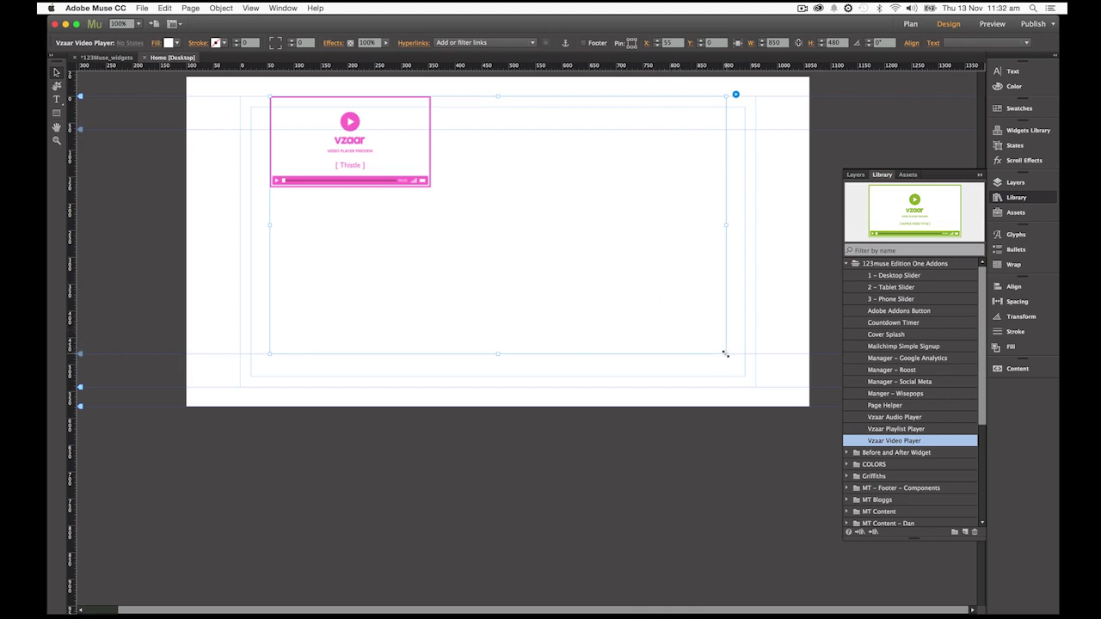
drag(725, 354, 348, 126)
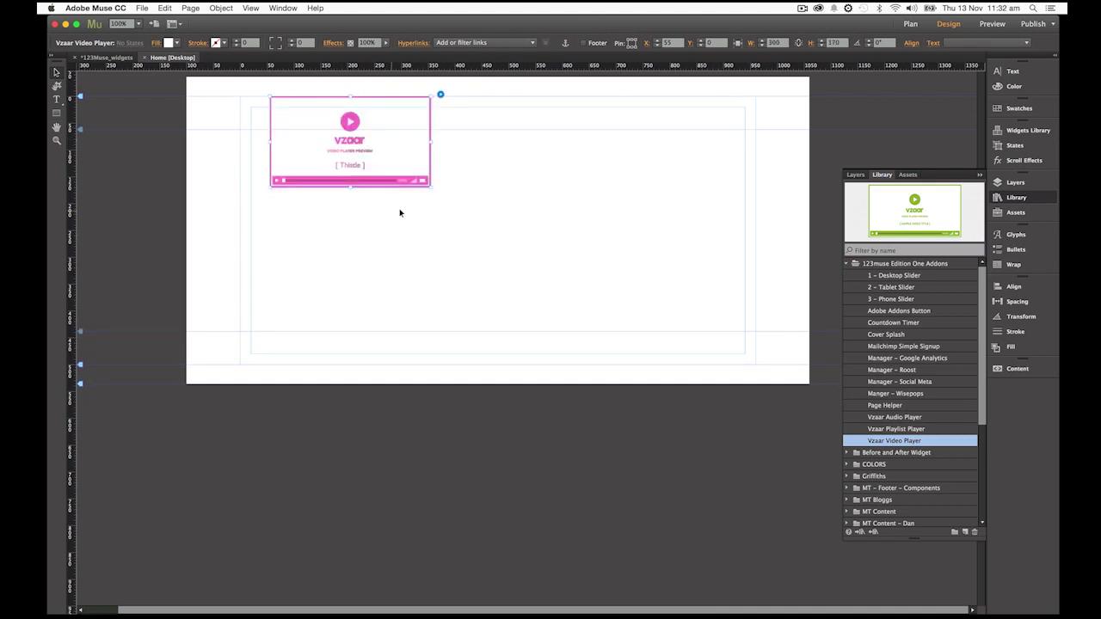
click(440, 95)
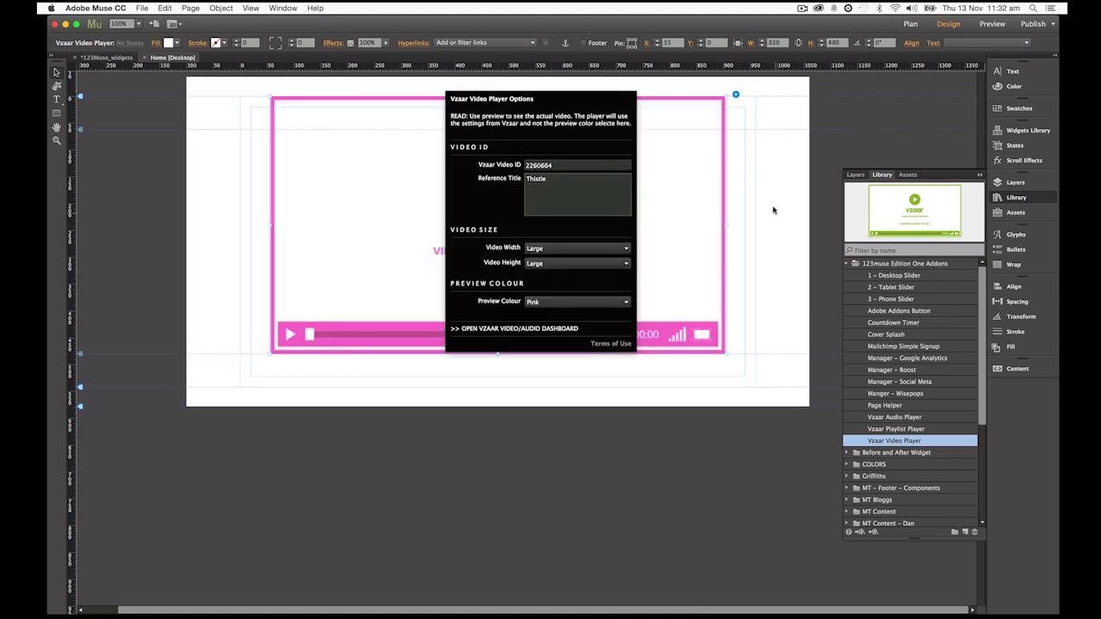
click(626, 302)
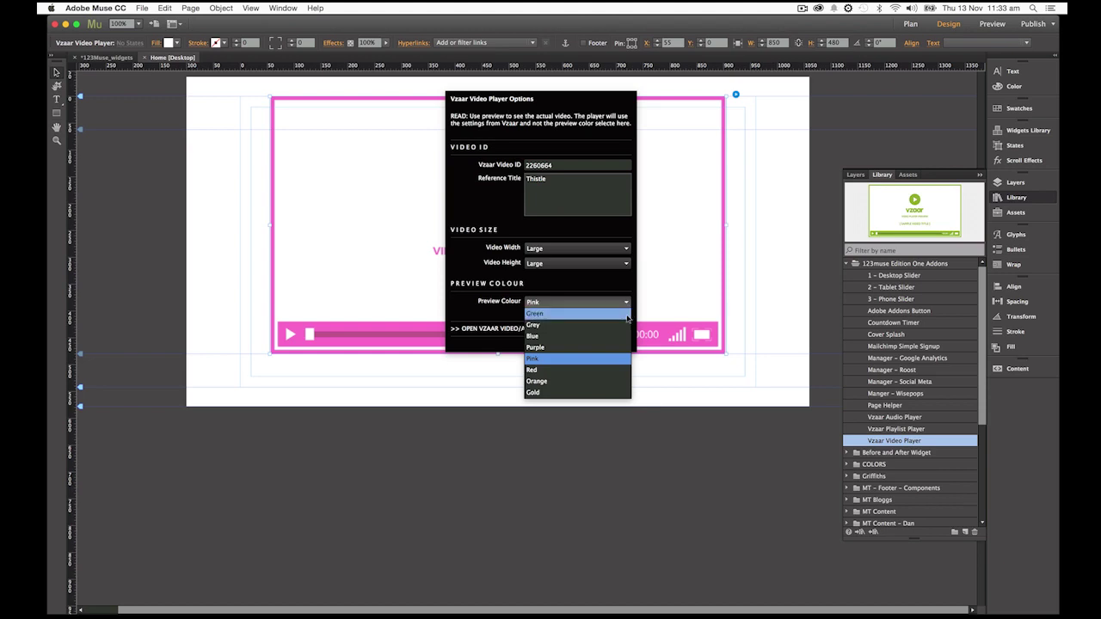
Change the video player's preview colour to Green and close its options.
click(626, 314)
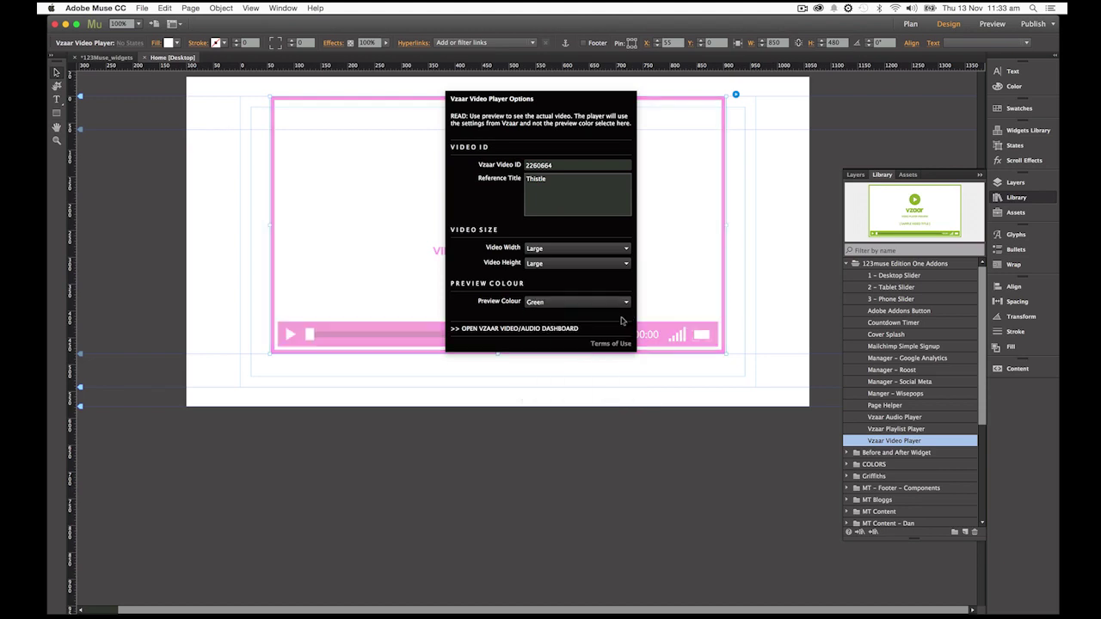
click(778, 226)
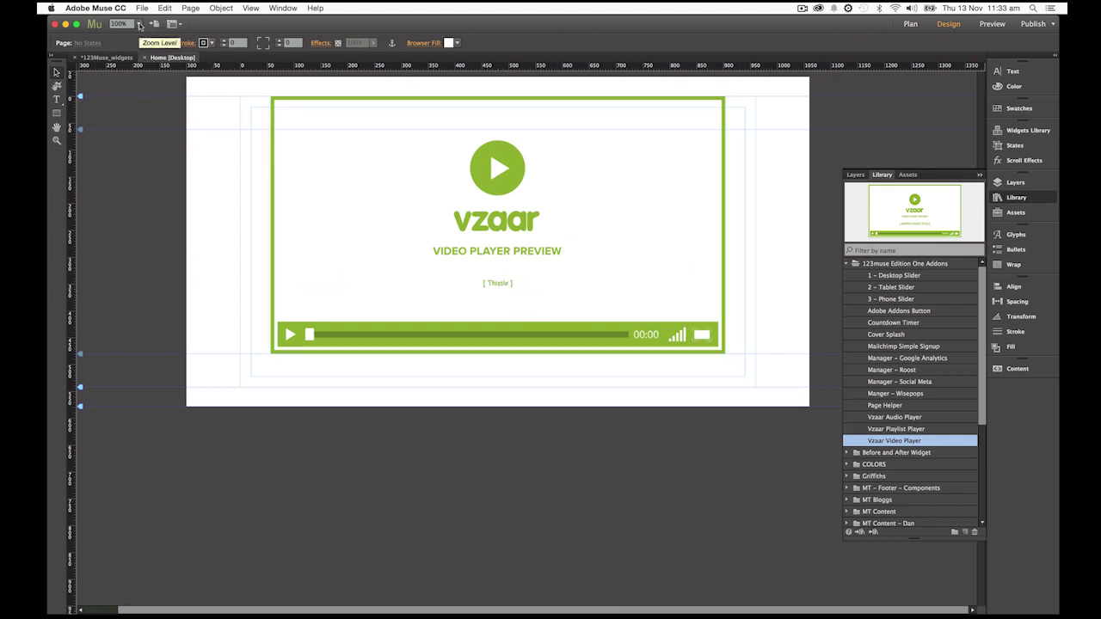
click(141, 8)
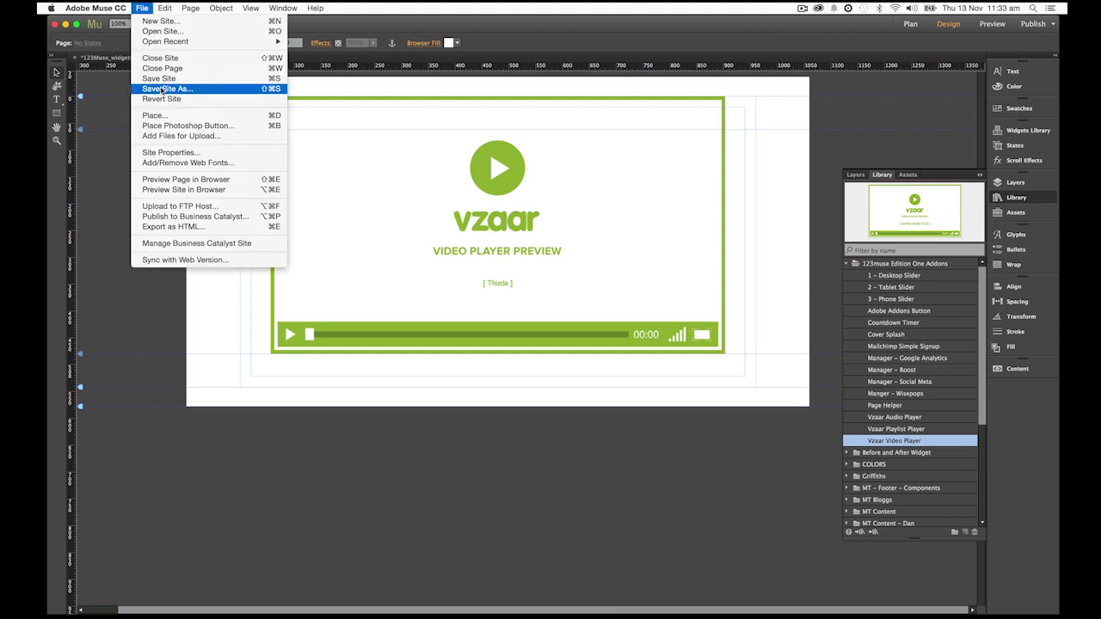
Preview the page in the browser, play and pause the Thistle video, then close Chrome.
click(232, 183)
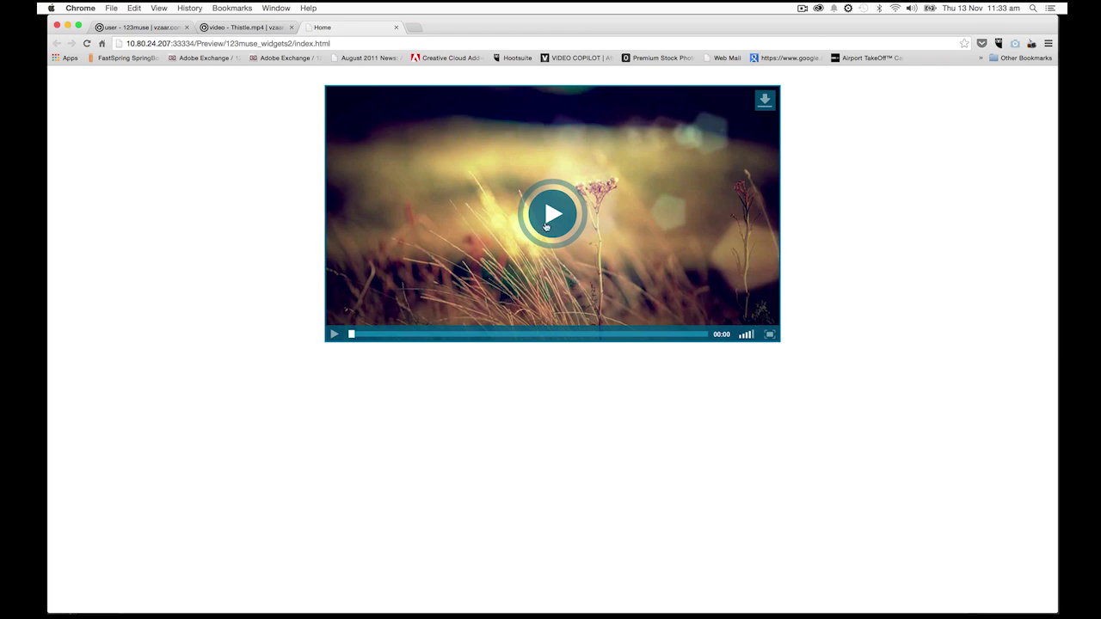
click(549, 225)
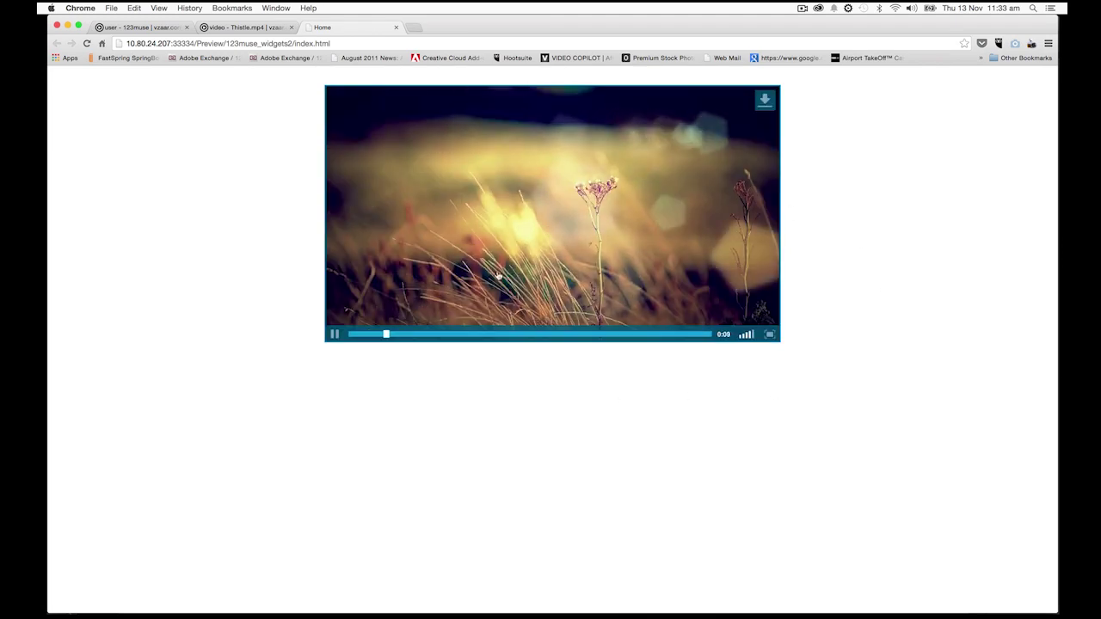
click(335, 334)
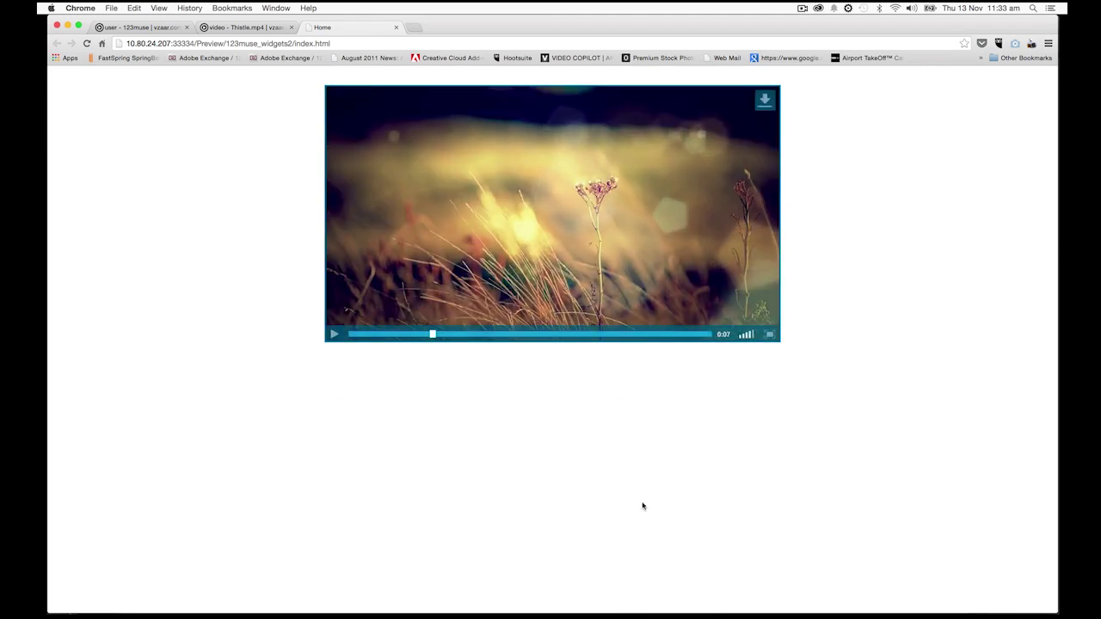
click(57, 26)
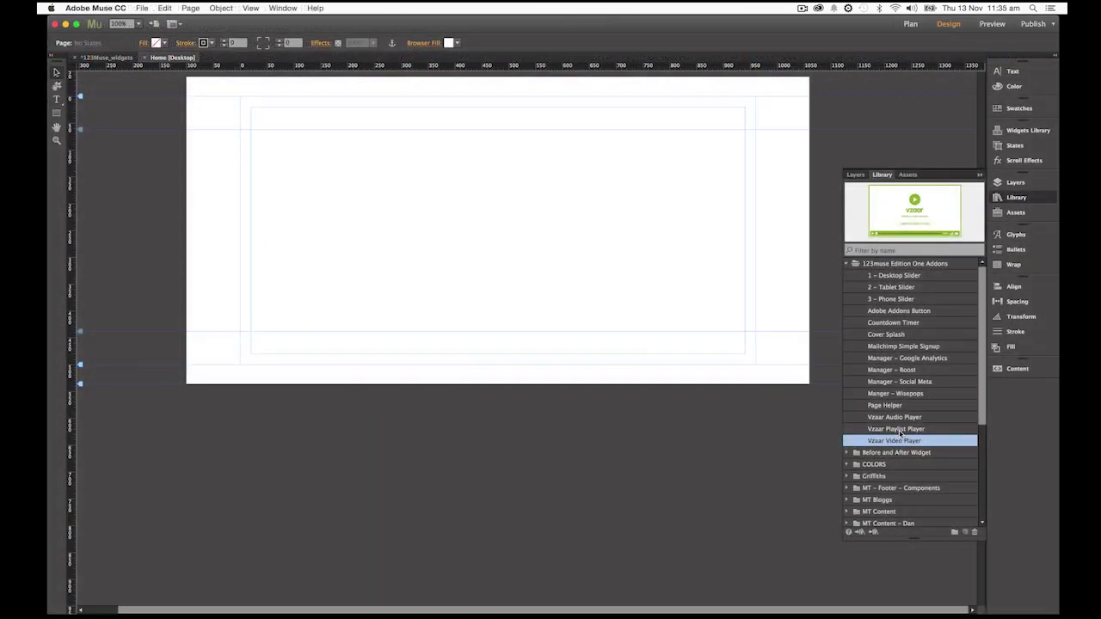
Place a Vzaar Playlist Player widget on the page, keeping its preview colour Green.
click(899, 430)
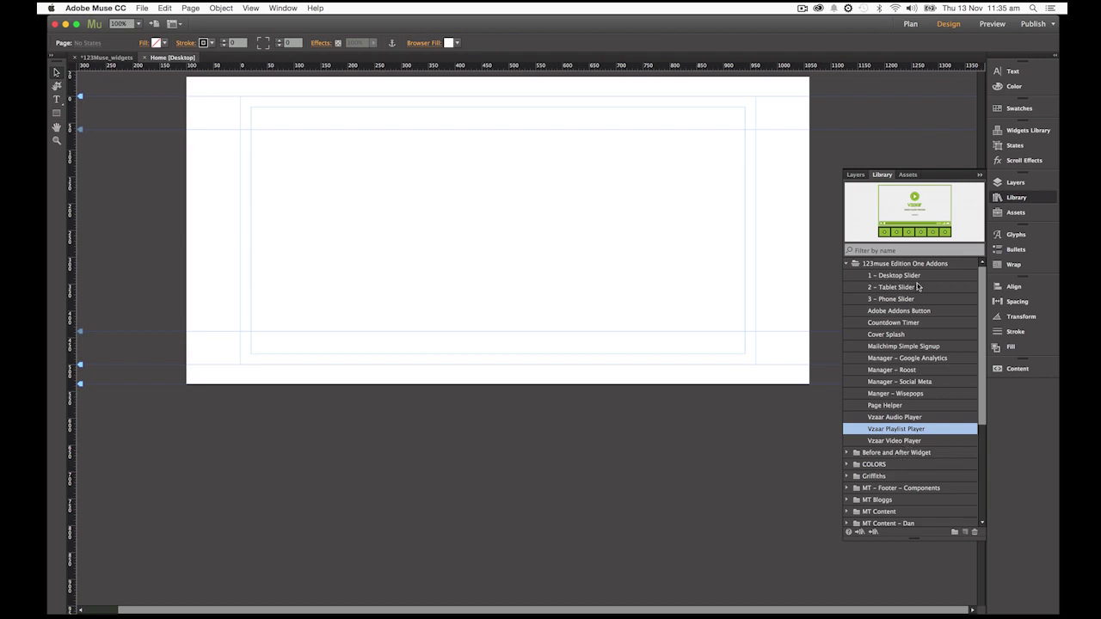
drag(911, 225, 243, 100)
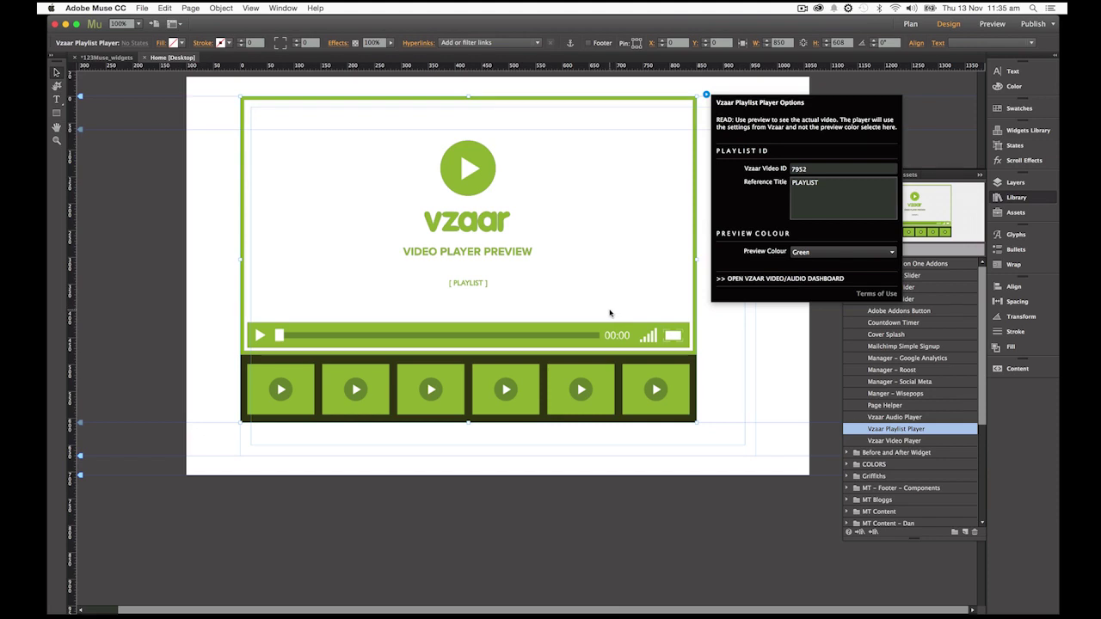
click(828, 252)
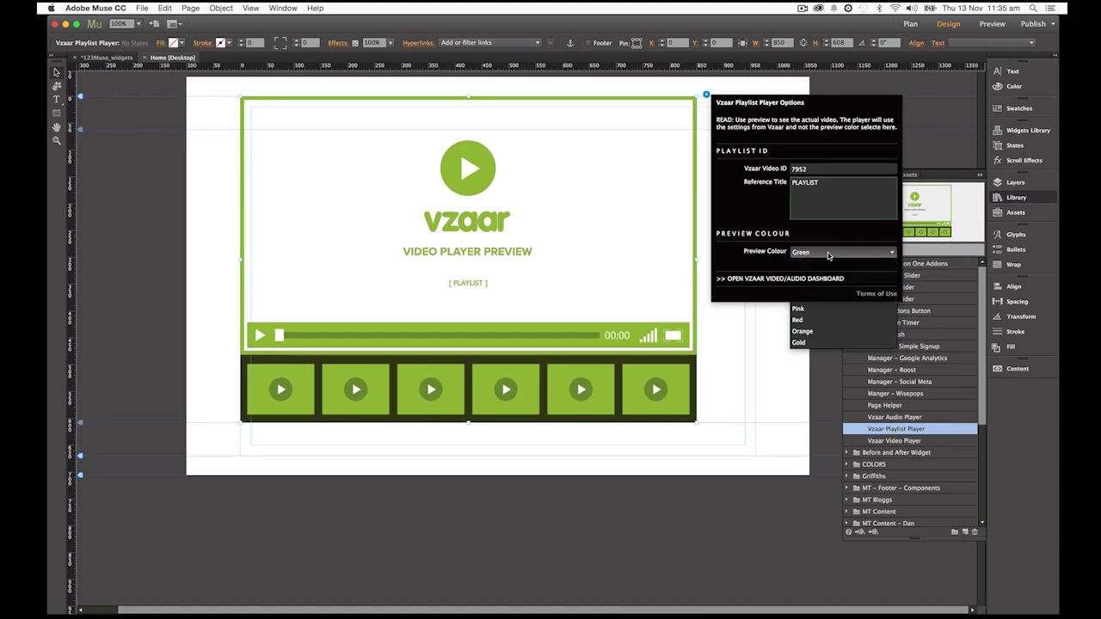
click(828, 253)
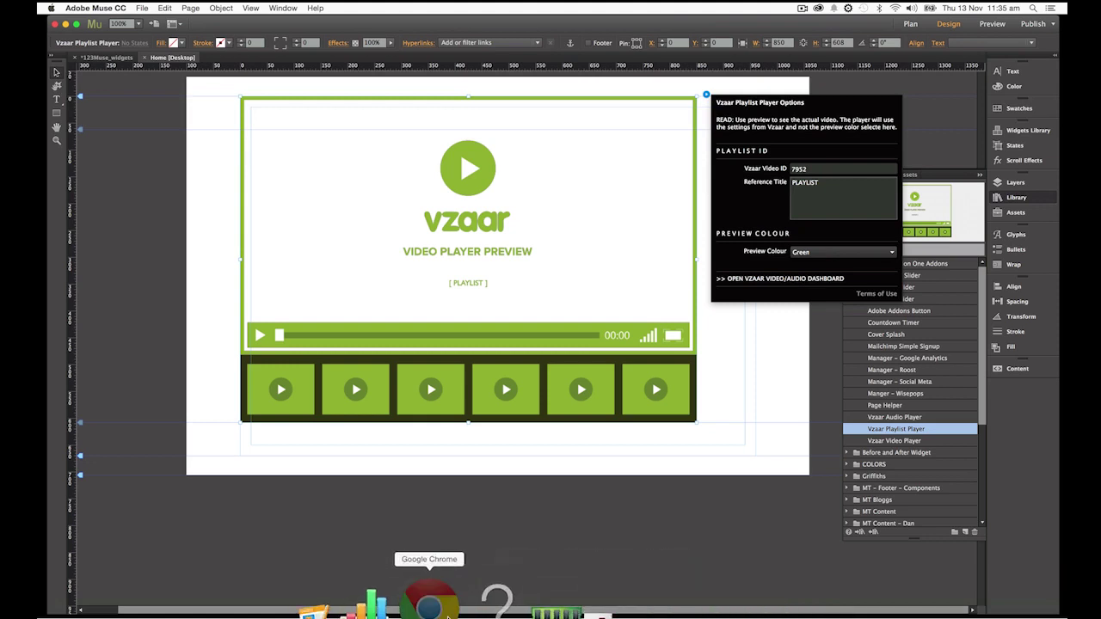
Check Vzaar's Playlists page for the 7967 Royalty Free playlist, then return to Muse.
click(427, 602)
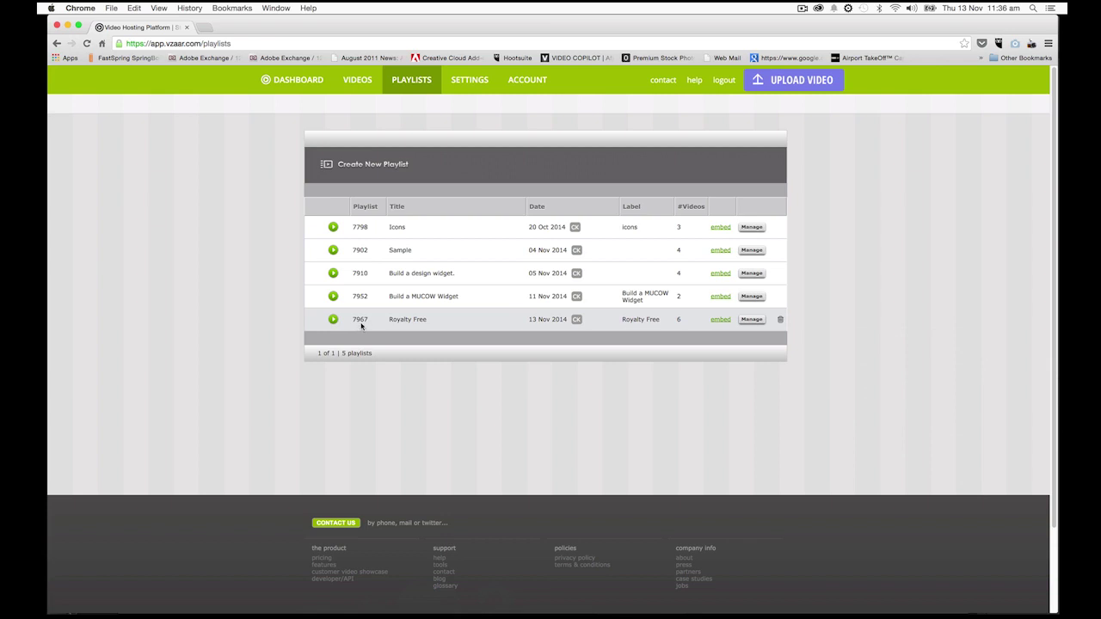
click(68, 26)
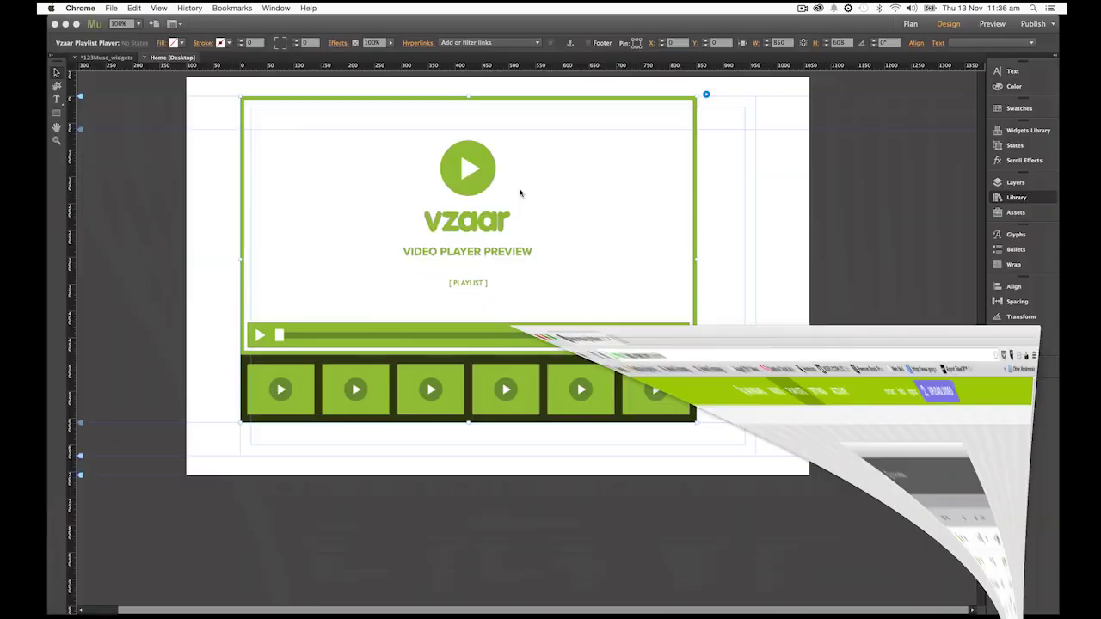
Replace the playlist widget's Vzaar ID 7952 with 7967 and set its reference title to 'Royalty Free'.
click(706, 96)
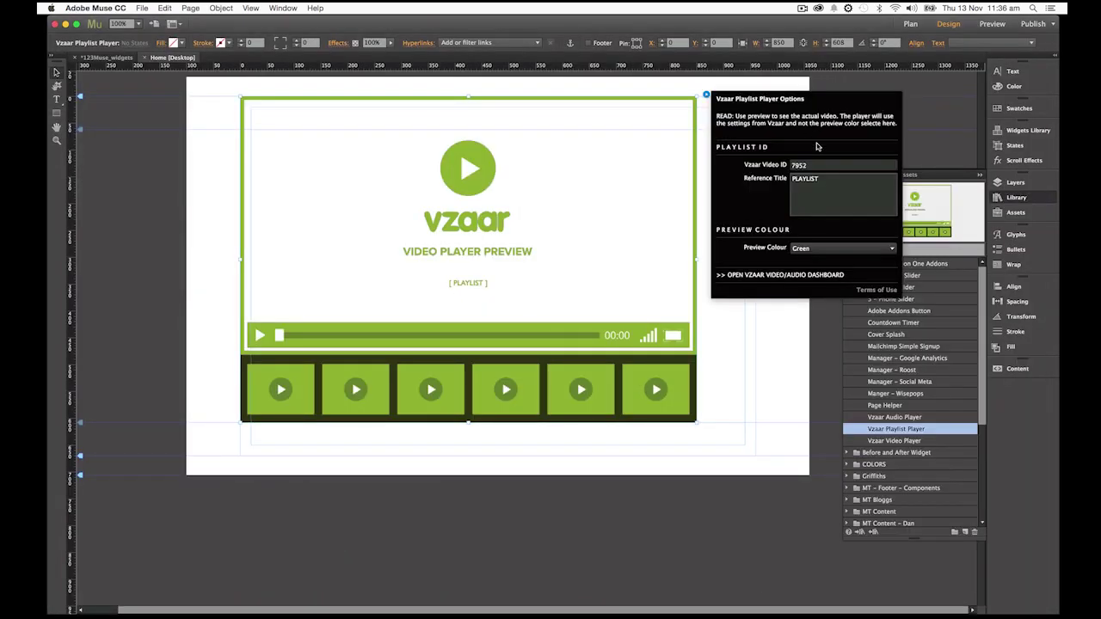
click(810, 169)
key(super+a)
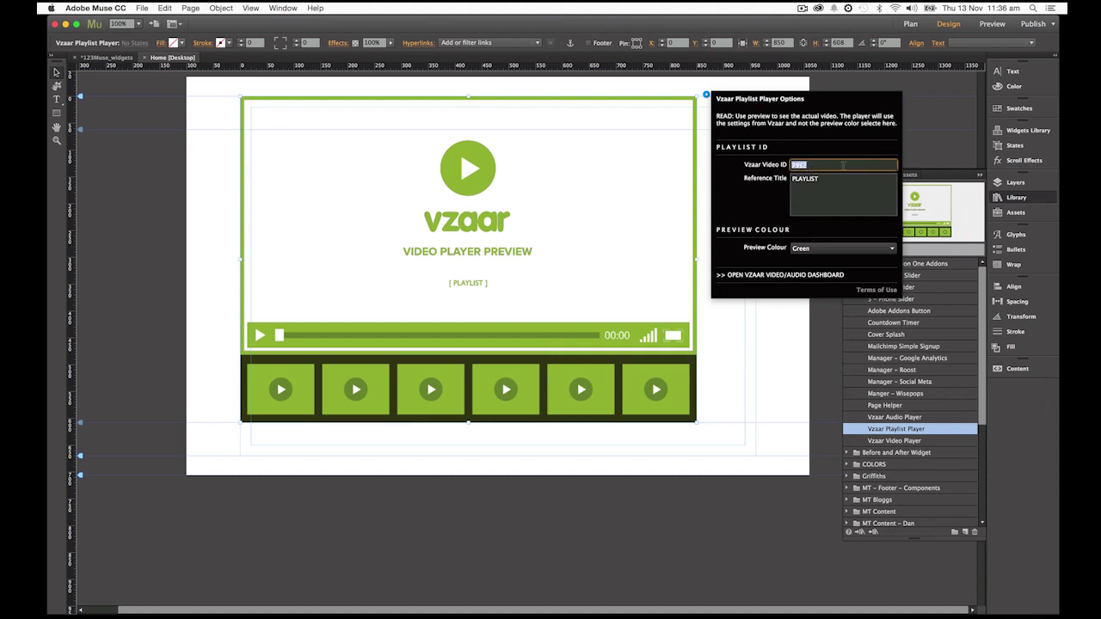
text(7967)
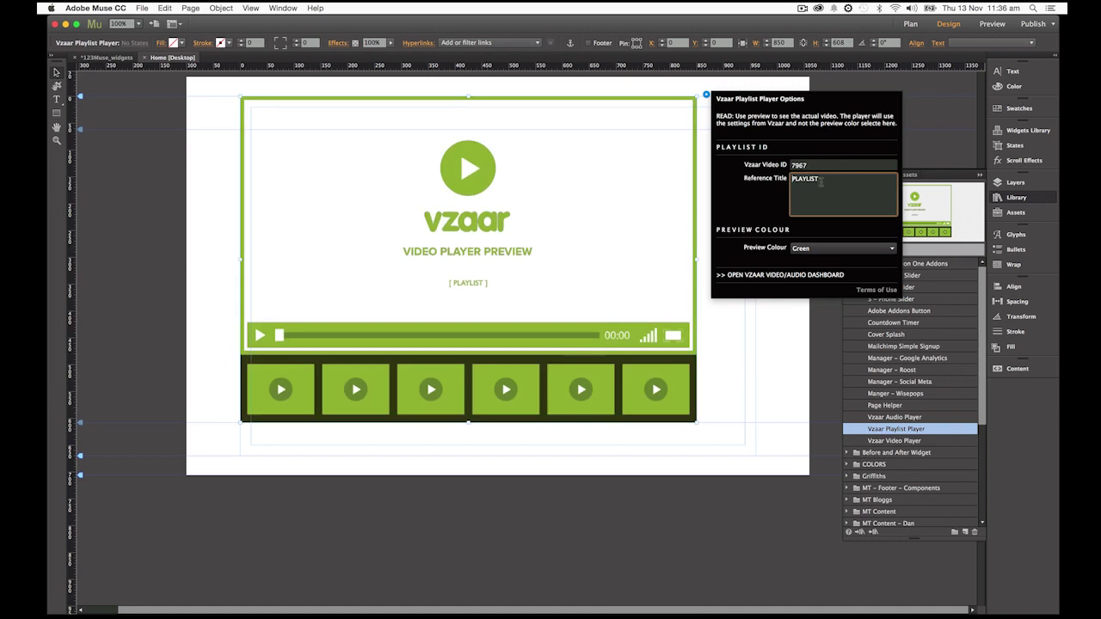
click(824, 180)
key(super+a)
text(P)
text(oyalty Free)
key(Tab)
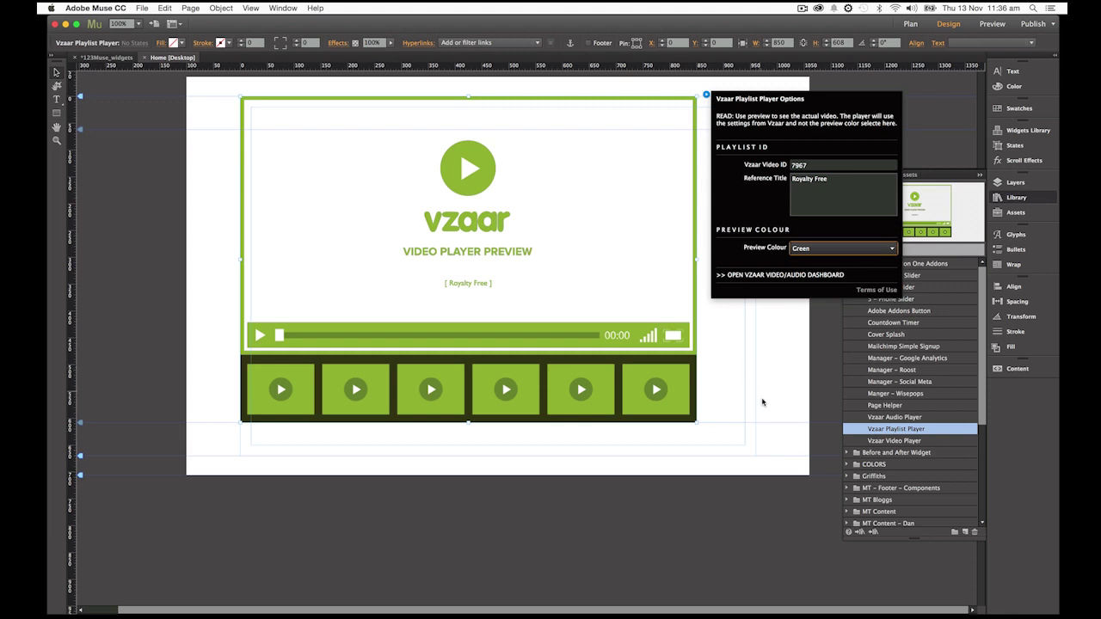
Close the playlist widget's options and preview the page in the browser.
click(762, 402)
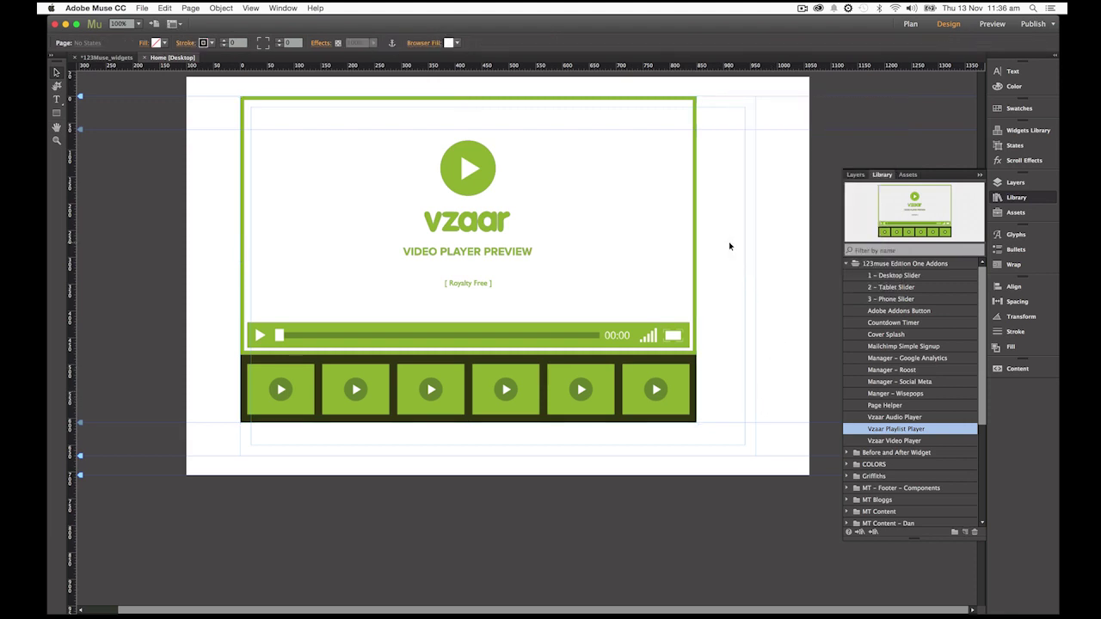
click(141, 8)
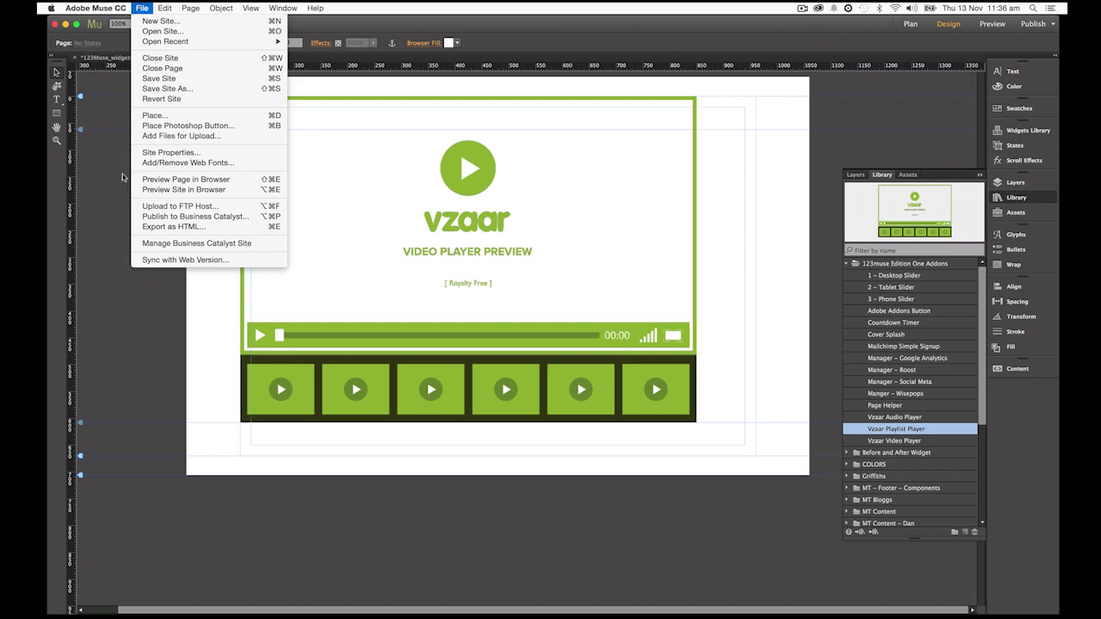
click(151, 180)
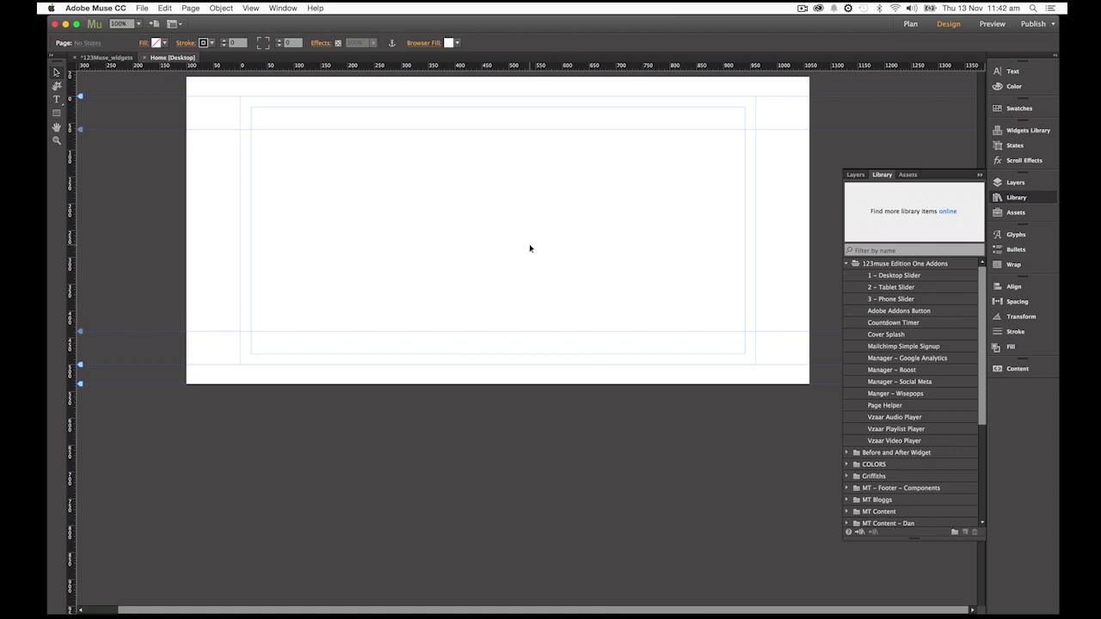
Place a Vzaar Audio Player from the Library at the top-left margin, X 20, Y 20.
click(911, 419)
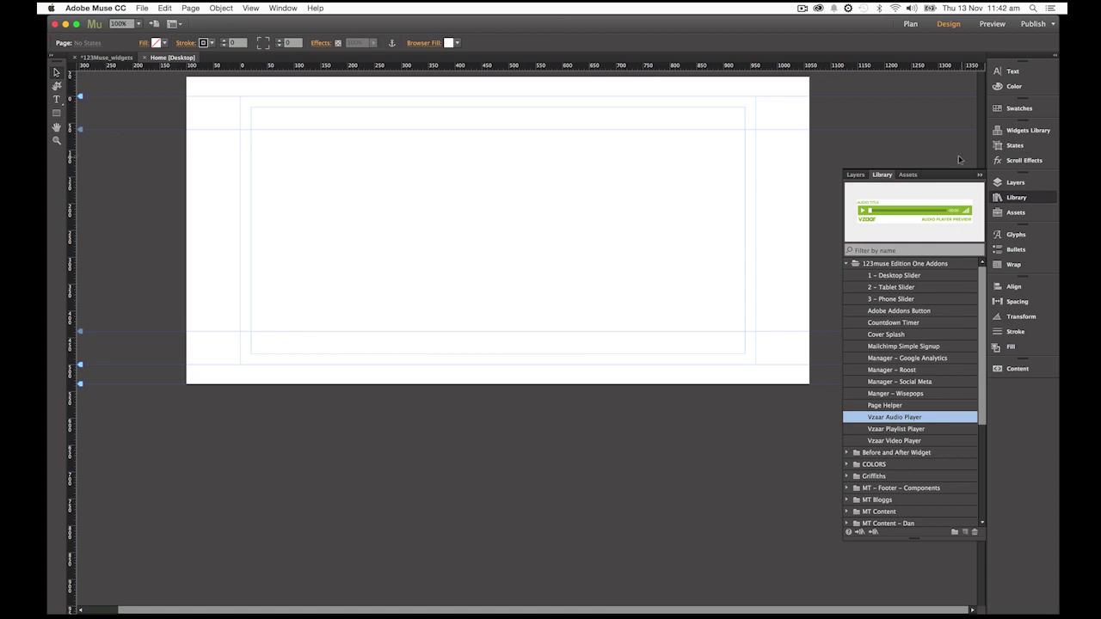
drag(925, 212, 289, 164)
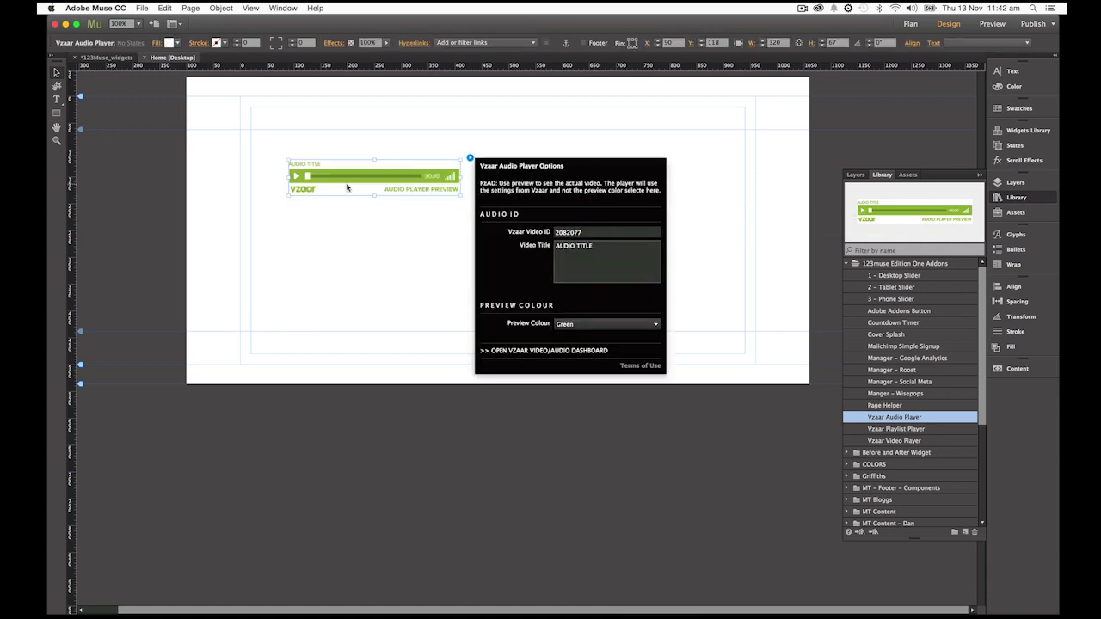
drag(346, 187, 310, 135)
click(371, 192)
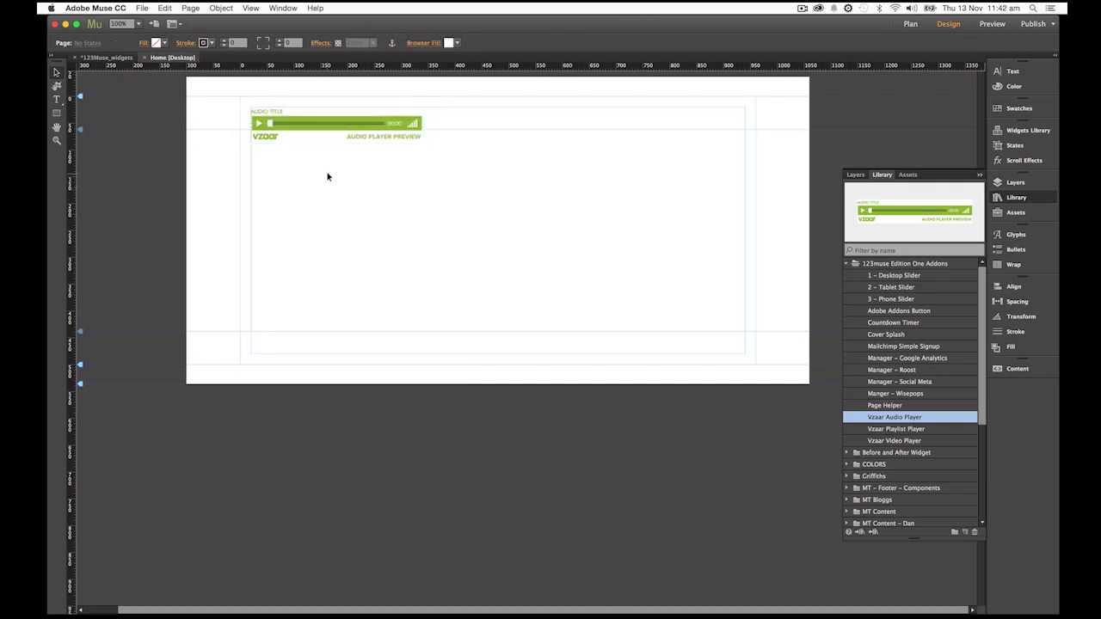
click(397, 135)
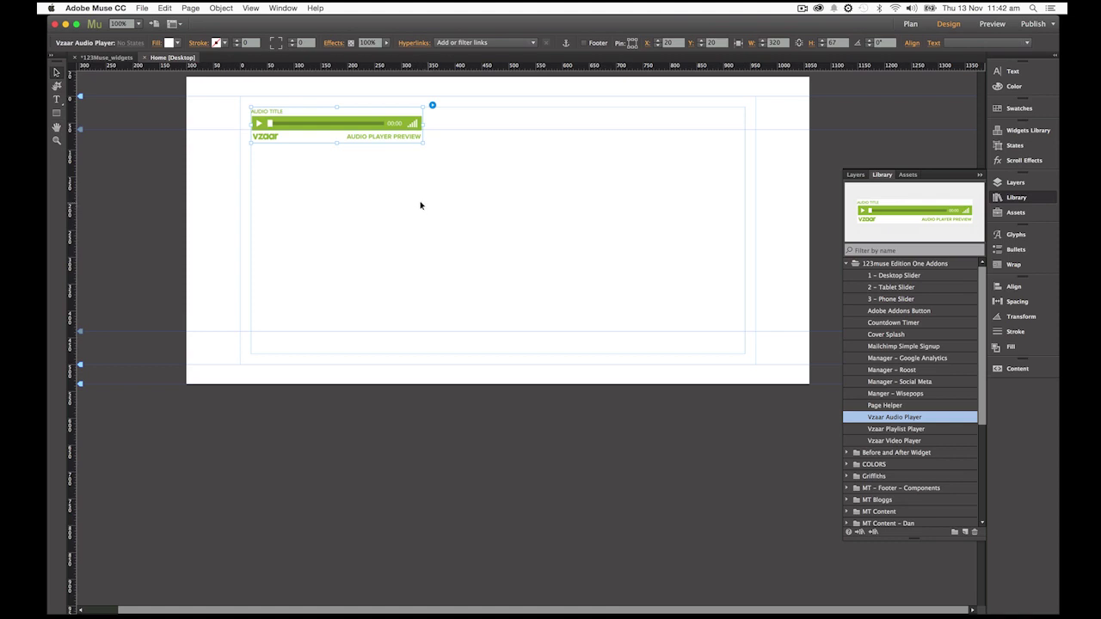
Keep the audio player's preview colour on Green and bring up the Churchill.mp3 page in Chrome.
click(432, 105)
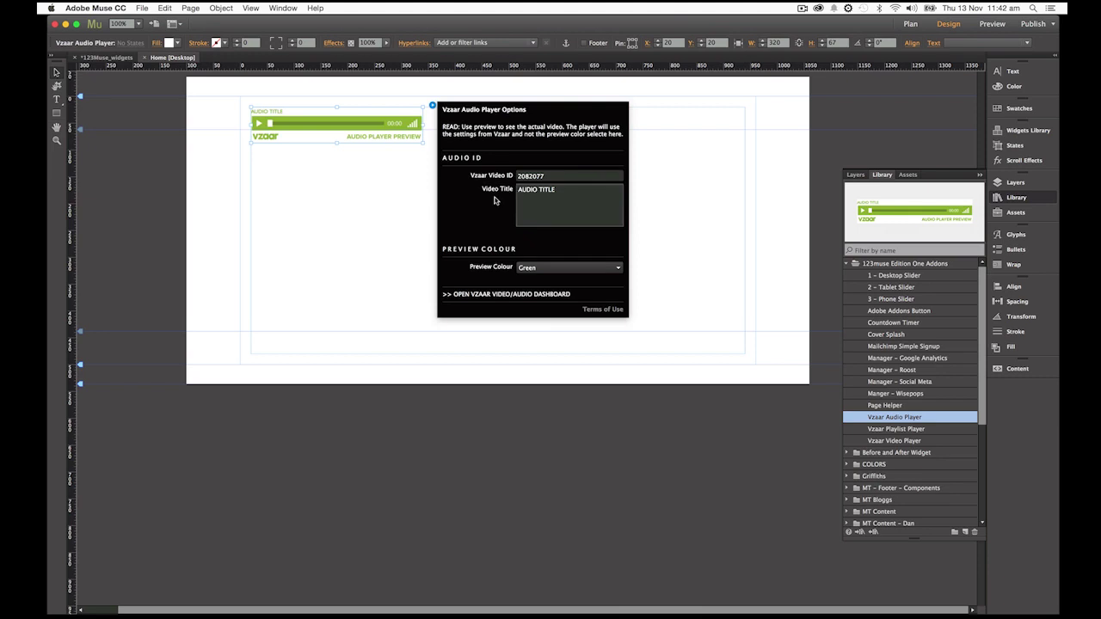
click(572, 272)
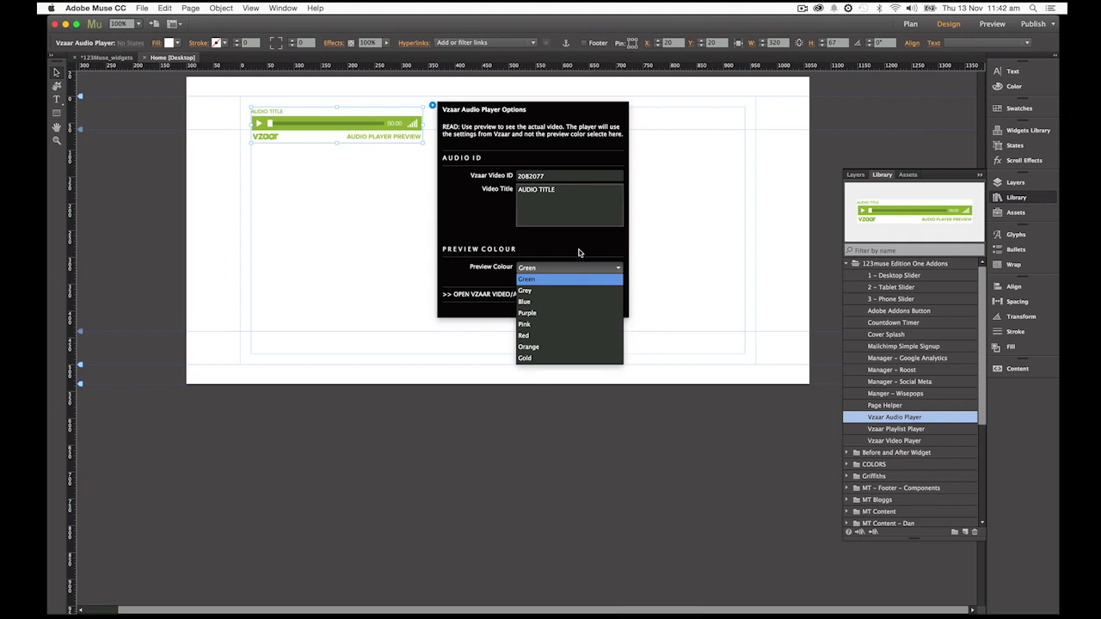
click(579, 251)
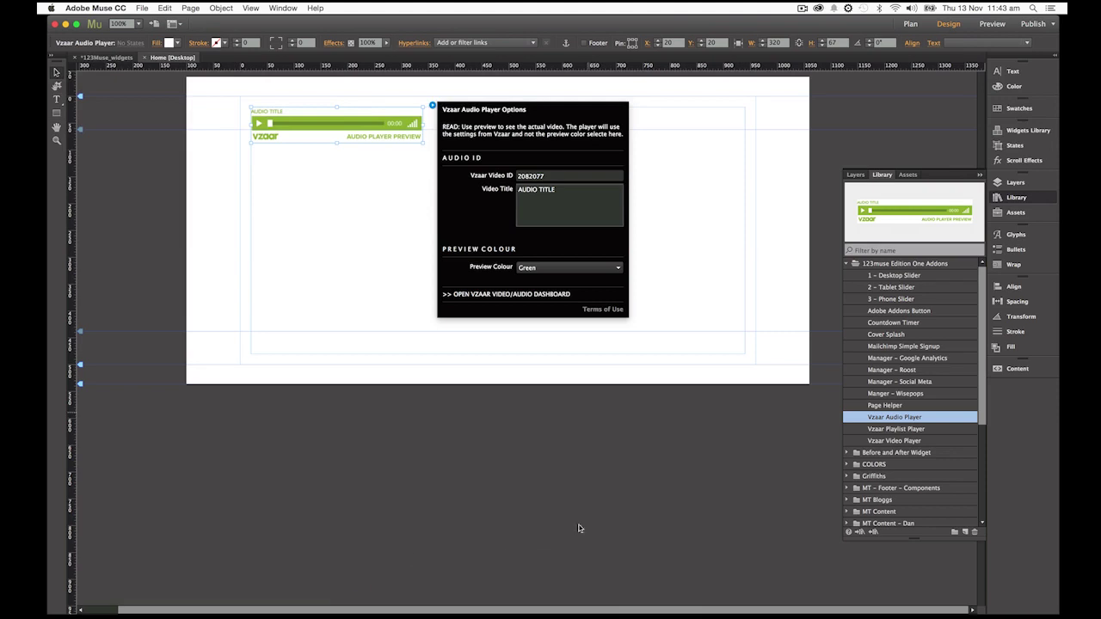
click(459, 603)
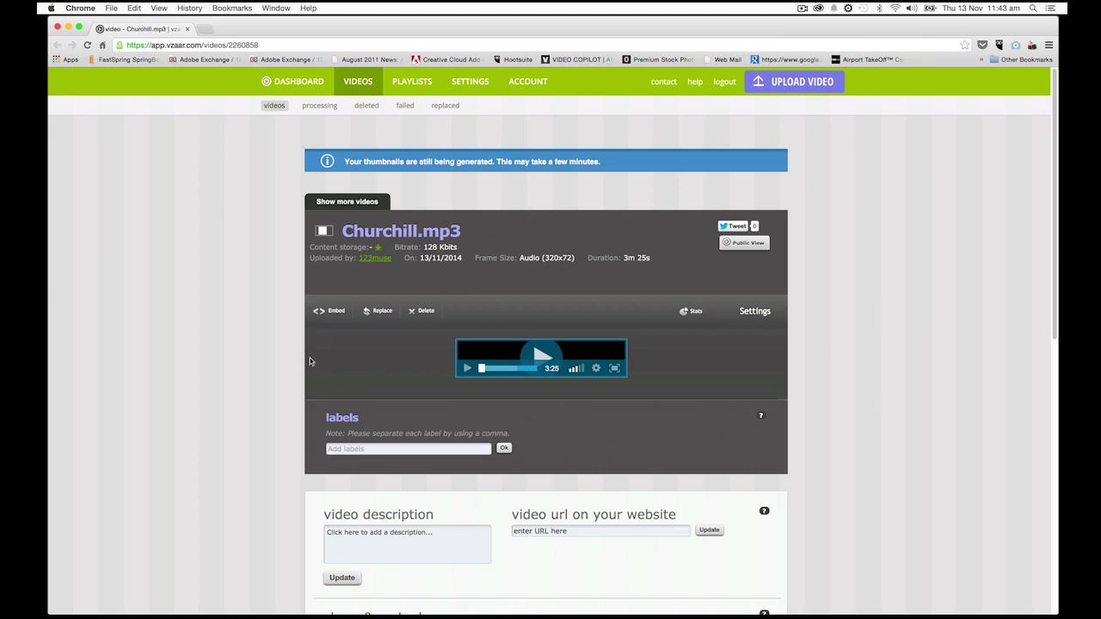
Copy the Churchill.mp3 video ID 2260858 from Chrome's address bar.
click(238, 45)
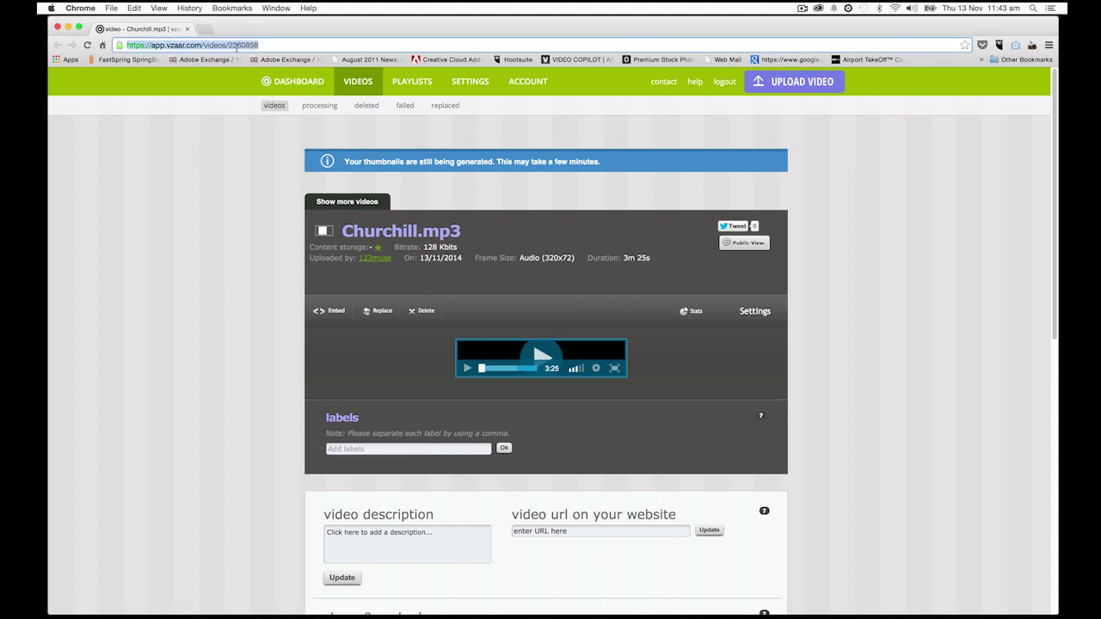
click(228, 44)
drag(229, 45, 257, 45)
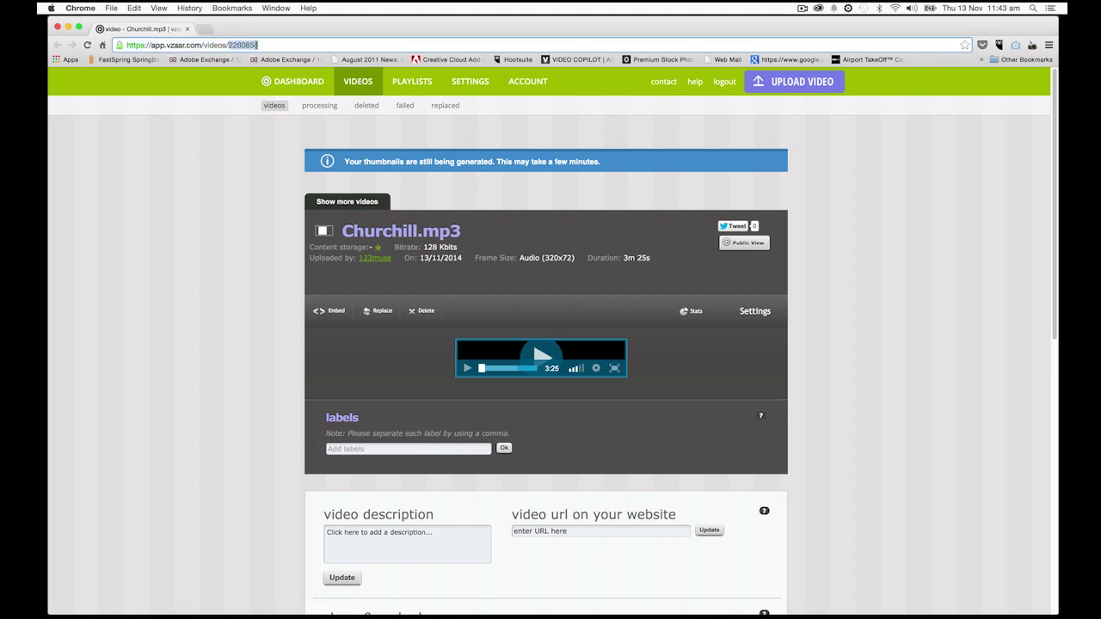
right_click(252, 45)
click(266, 62)
Paste 2260858 into the audio widget's Vzaar Video ID and change its title to 'Churchill'.
click(67, 29)
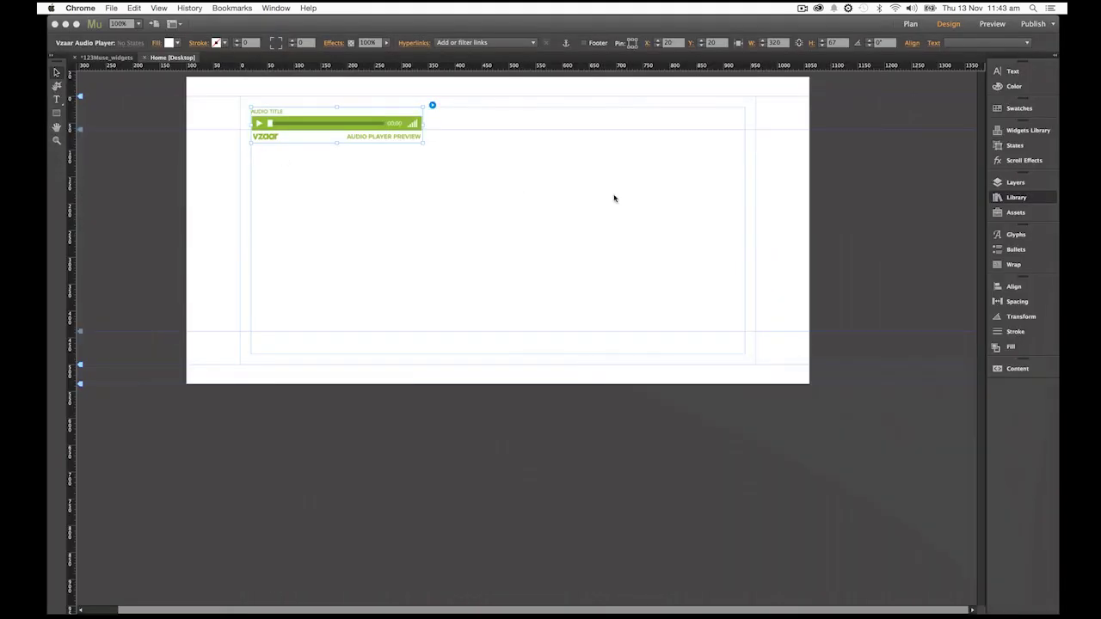
click(433, 105)
click(542, 176)
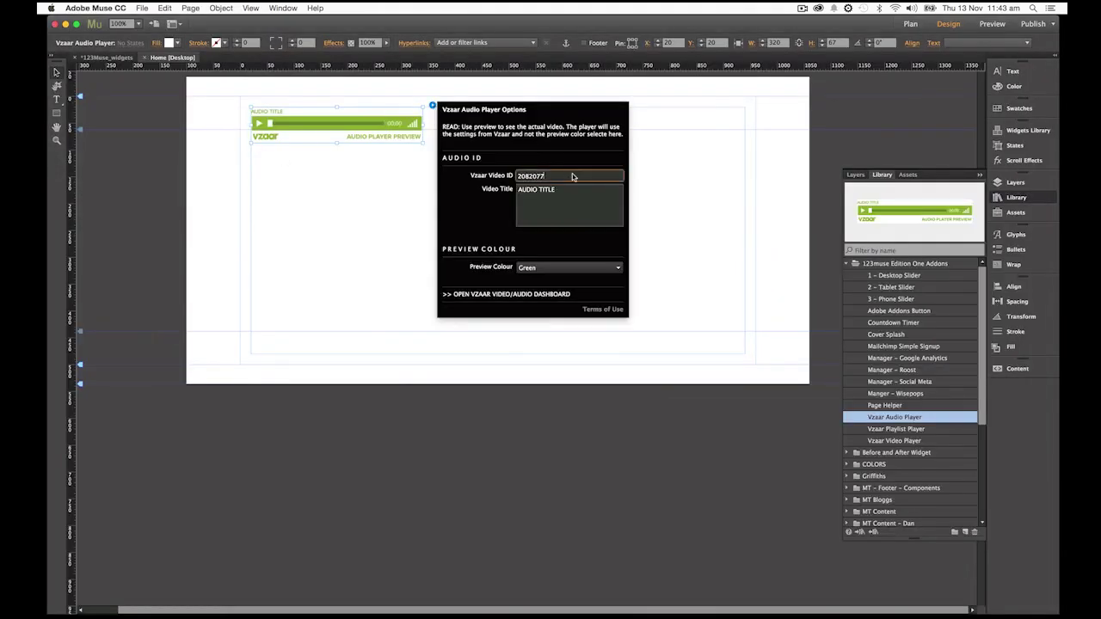
double_click(542, 176)
key(super+v)
click(556, 191)
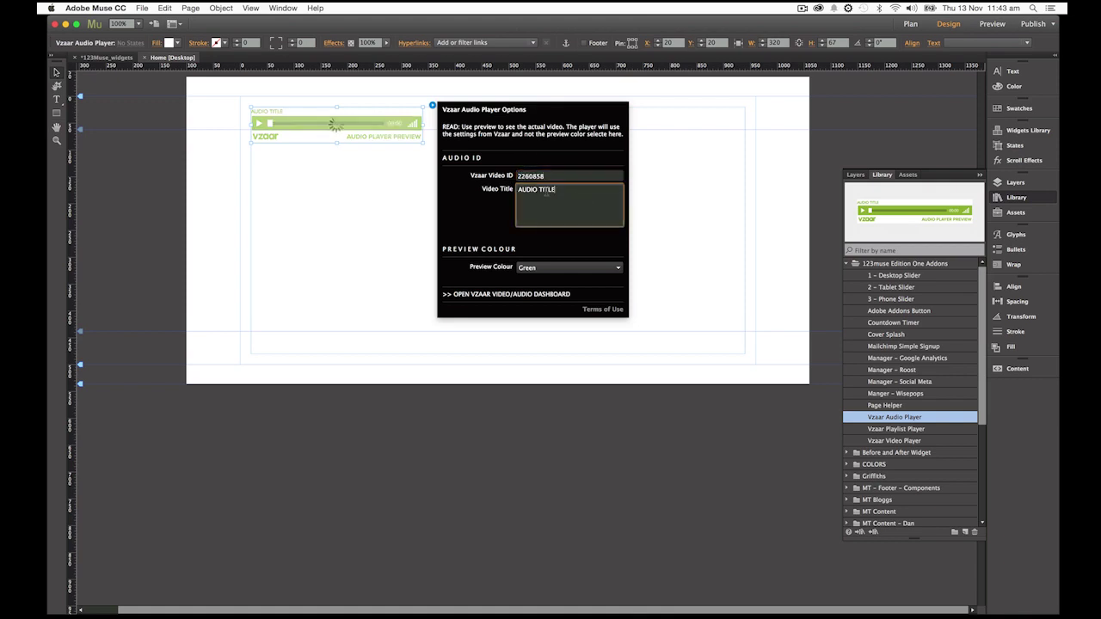
drag(555, 191, 513, 190)
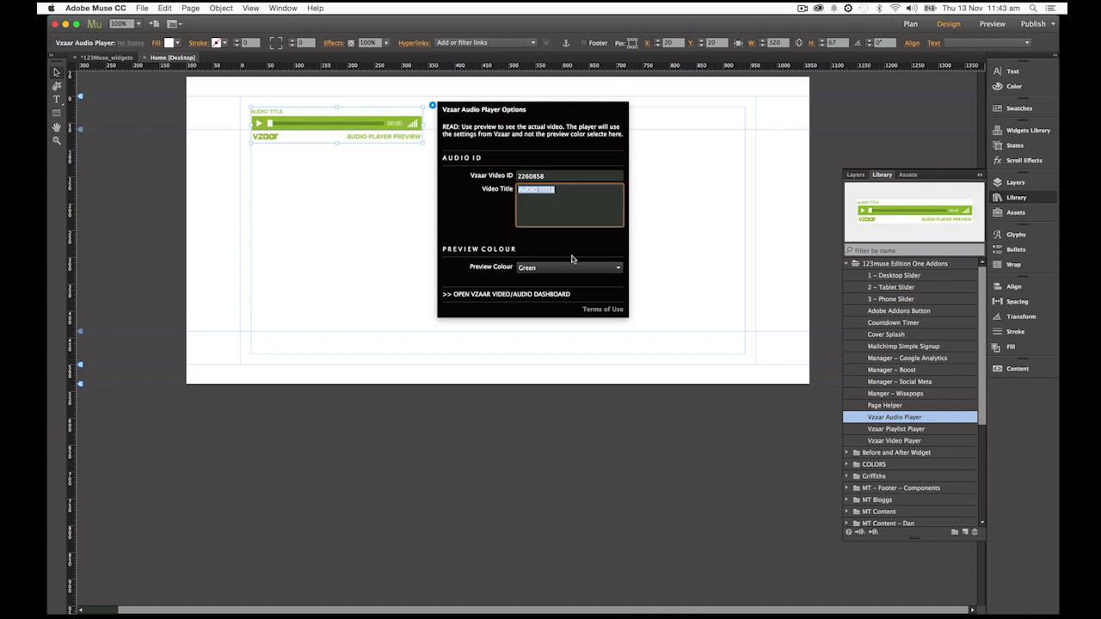
text(Churchill)
key(Tab)
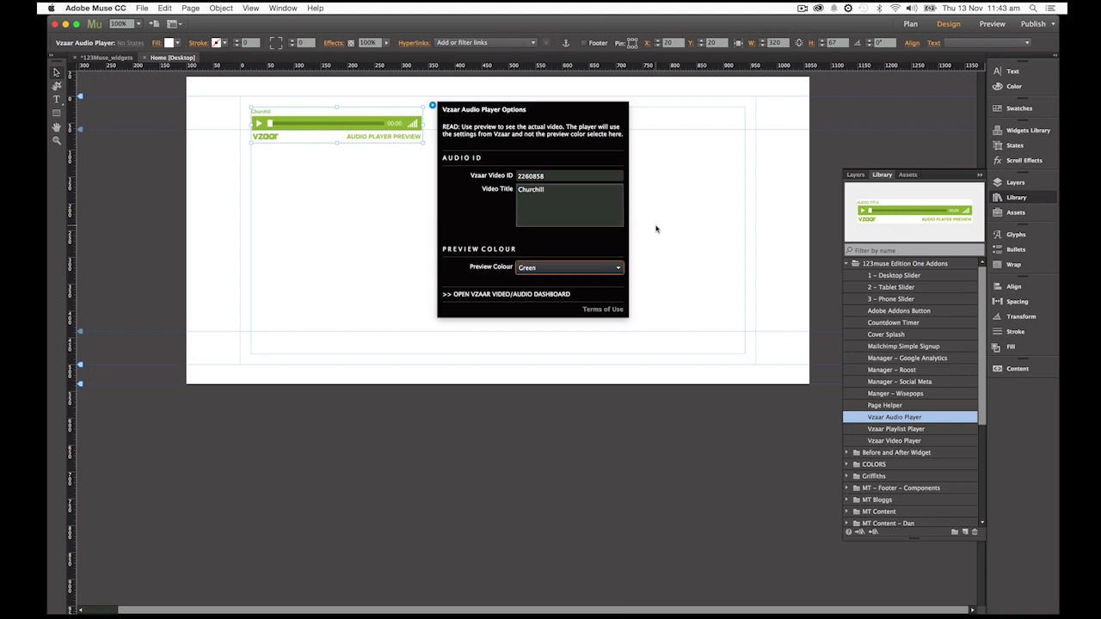
click(656, 228)
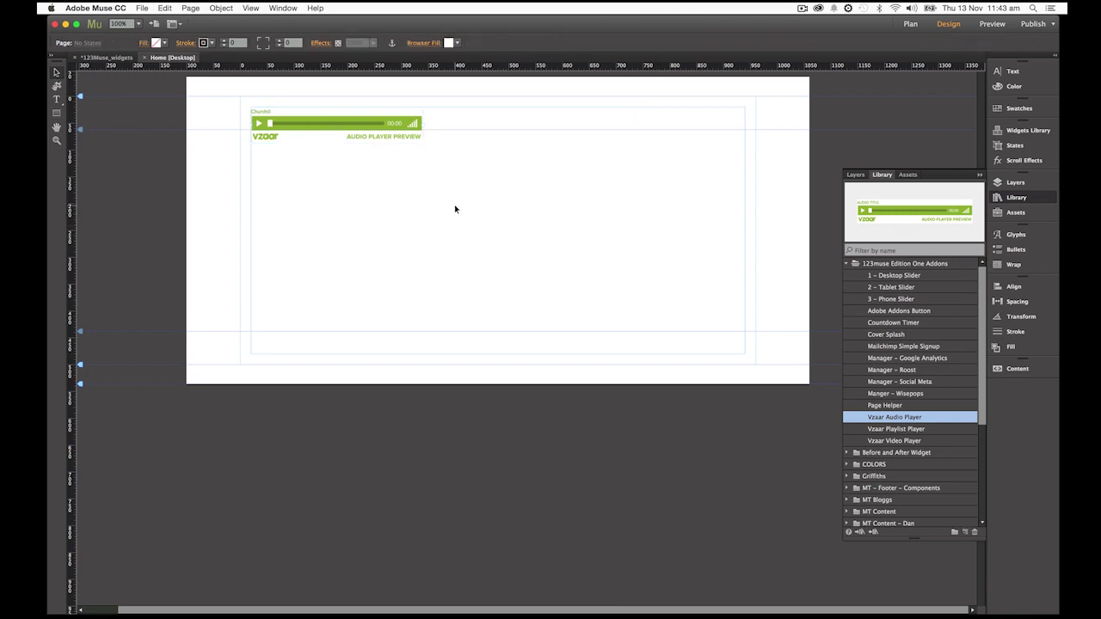
click(315, 127)
click(319, 200)
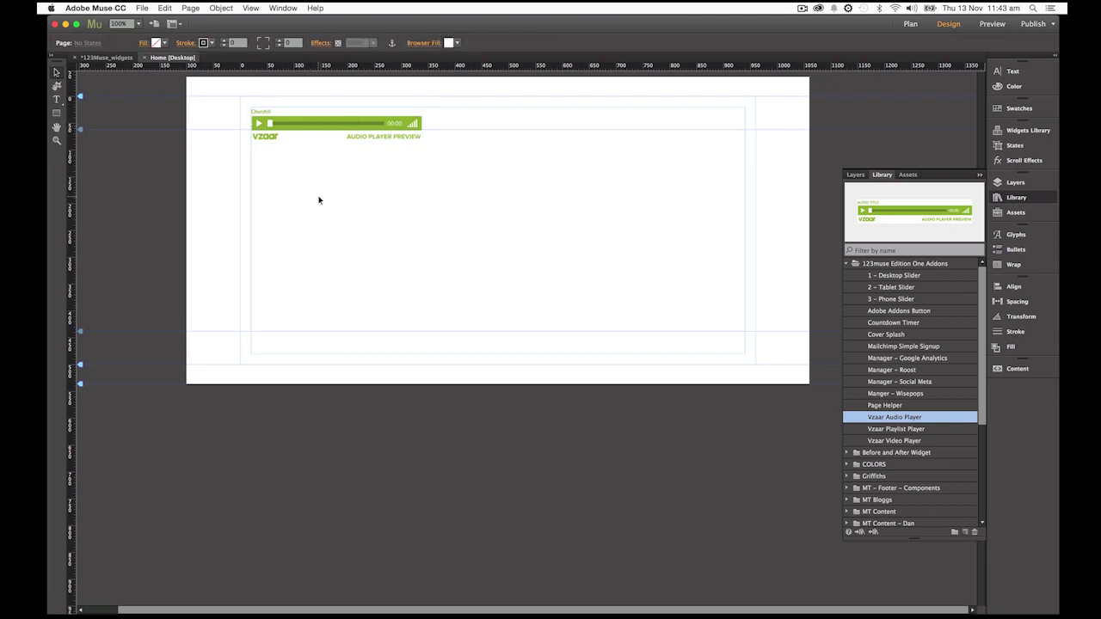
click(142, 8)
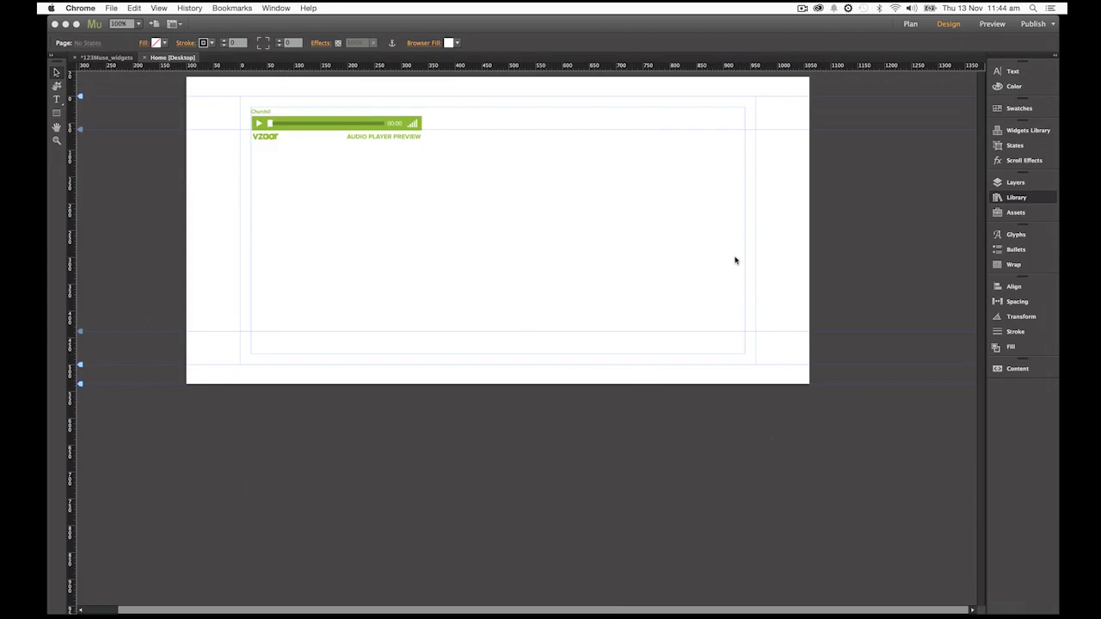
click(574, 219)
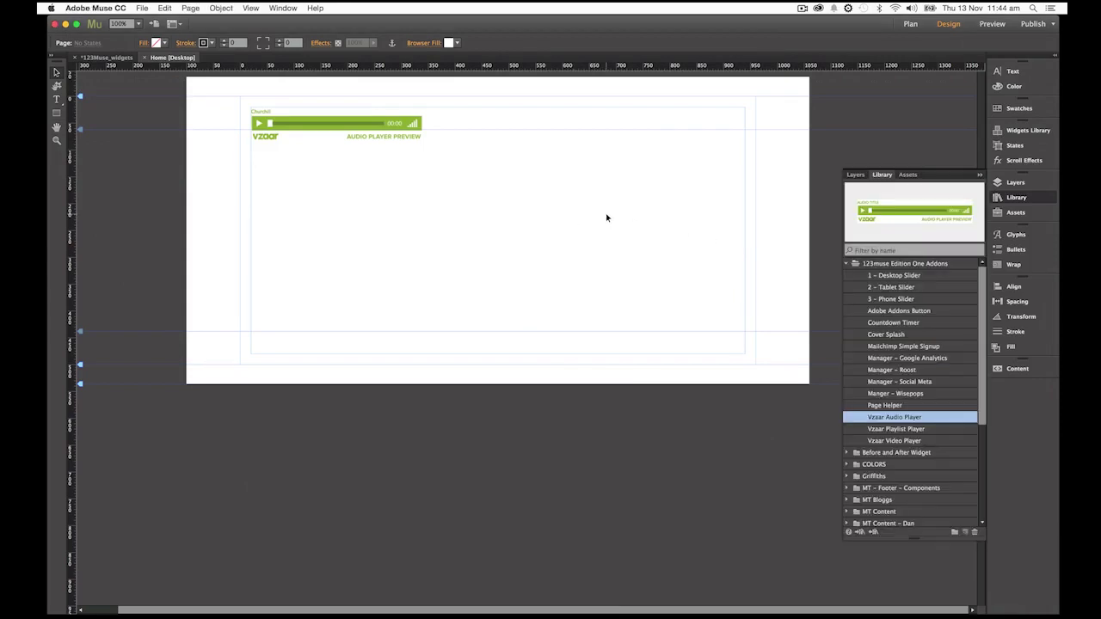